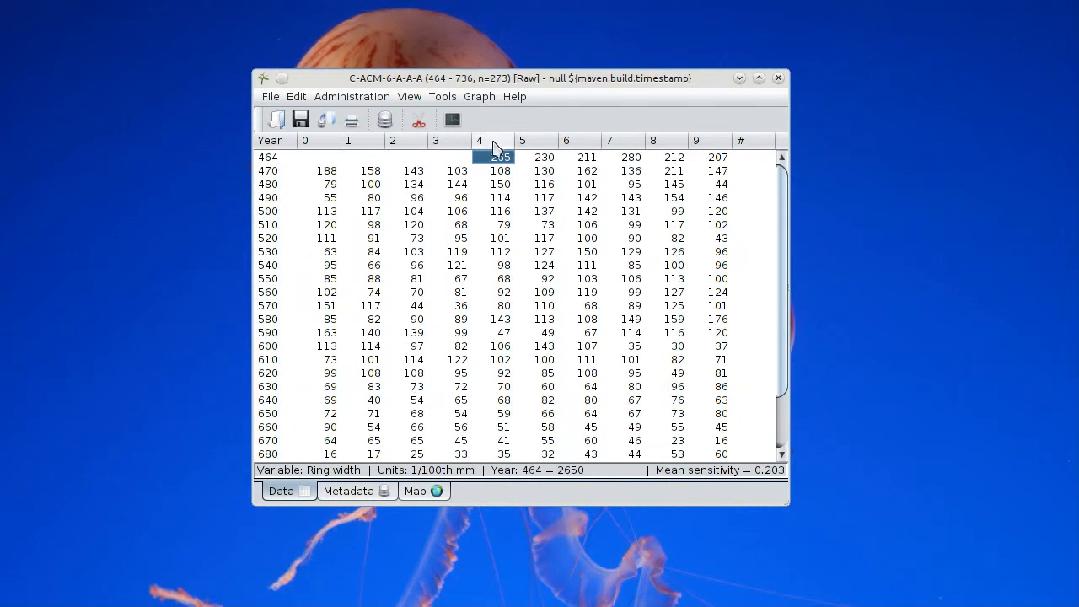
- Start a data and metadata export for the open series and set the export format to Heidelberg
click(271, 99)
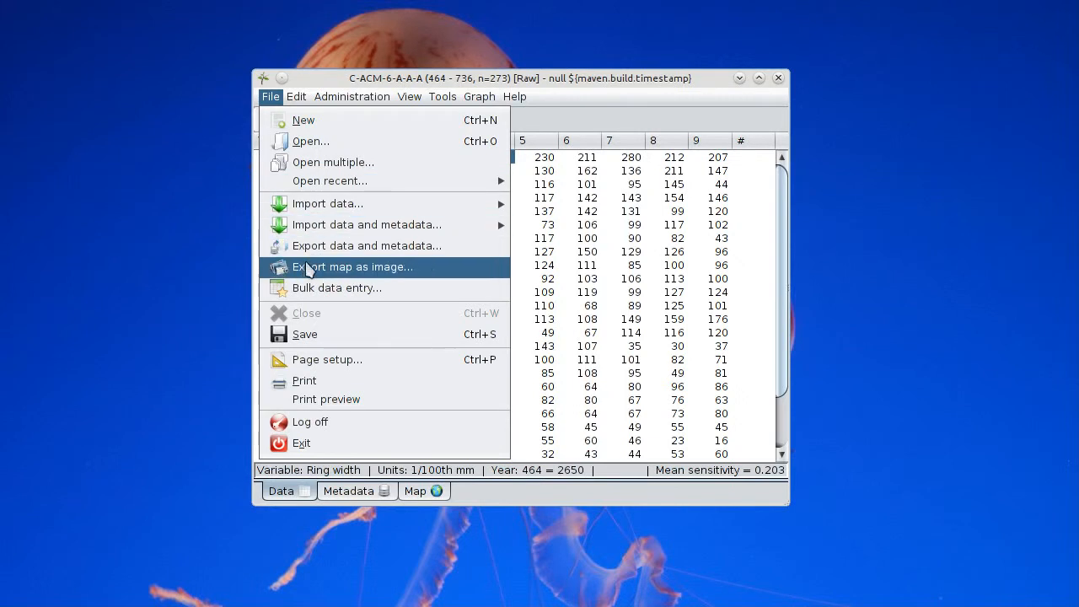
click(448, 248)
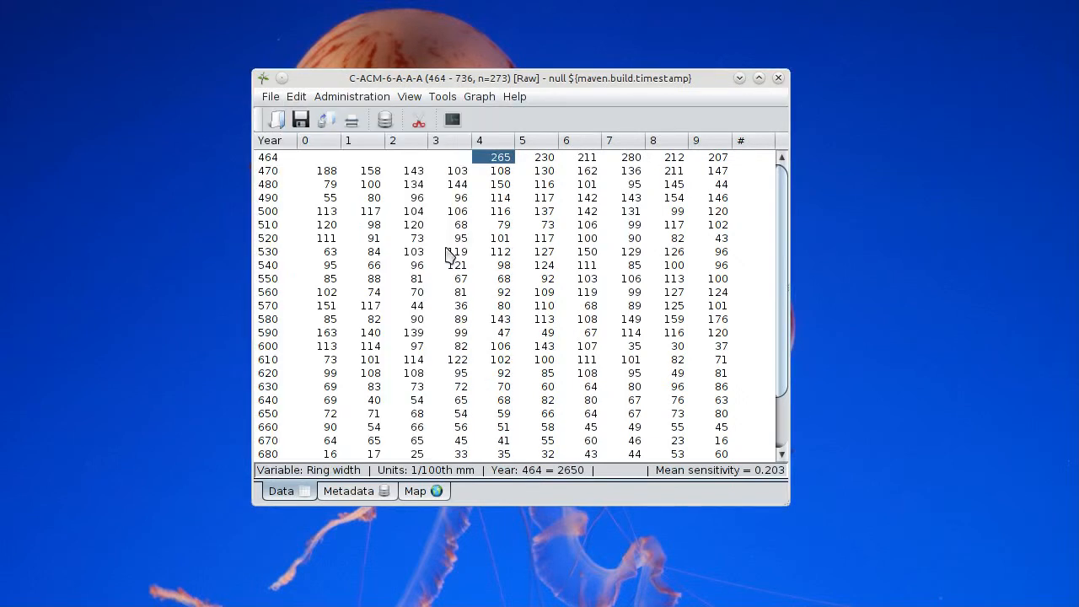
drag(553, 163, 367, 155)
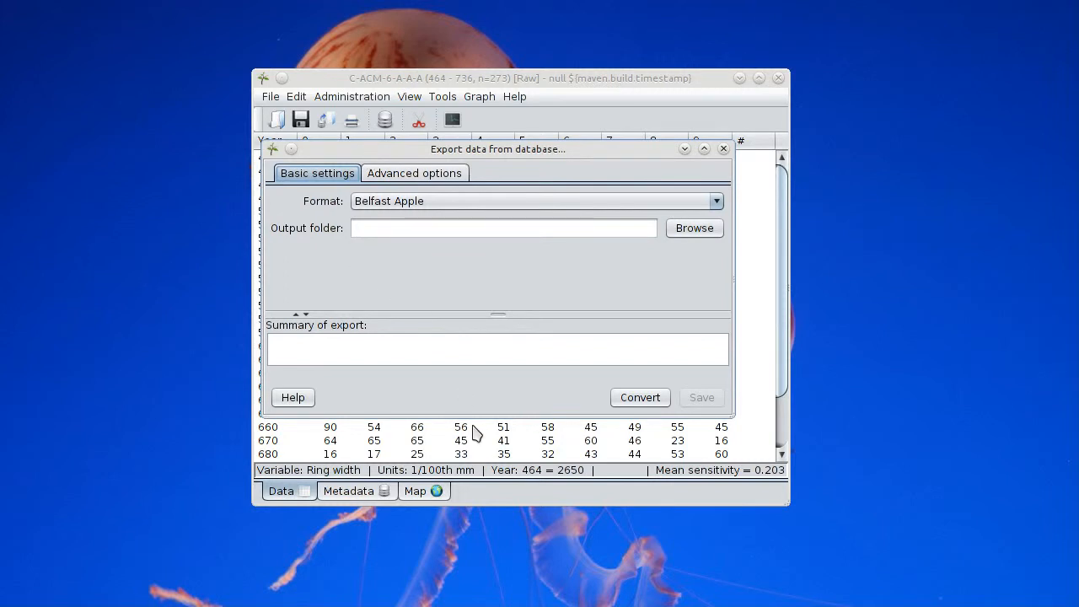
drag(472, 418, 471, 486)
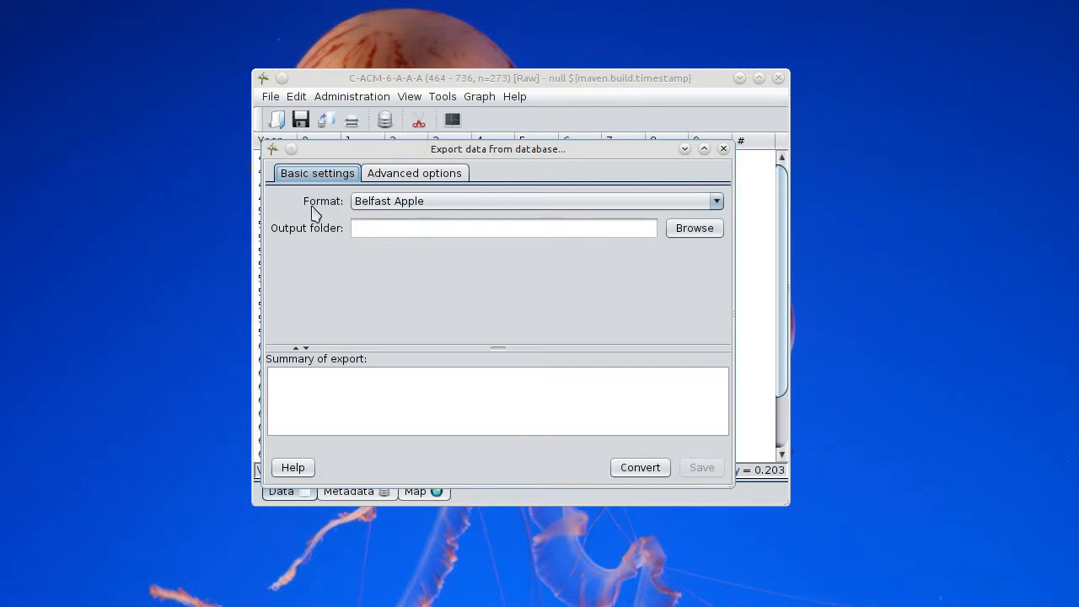
click(453, 203)
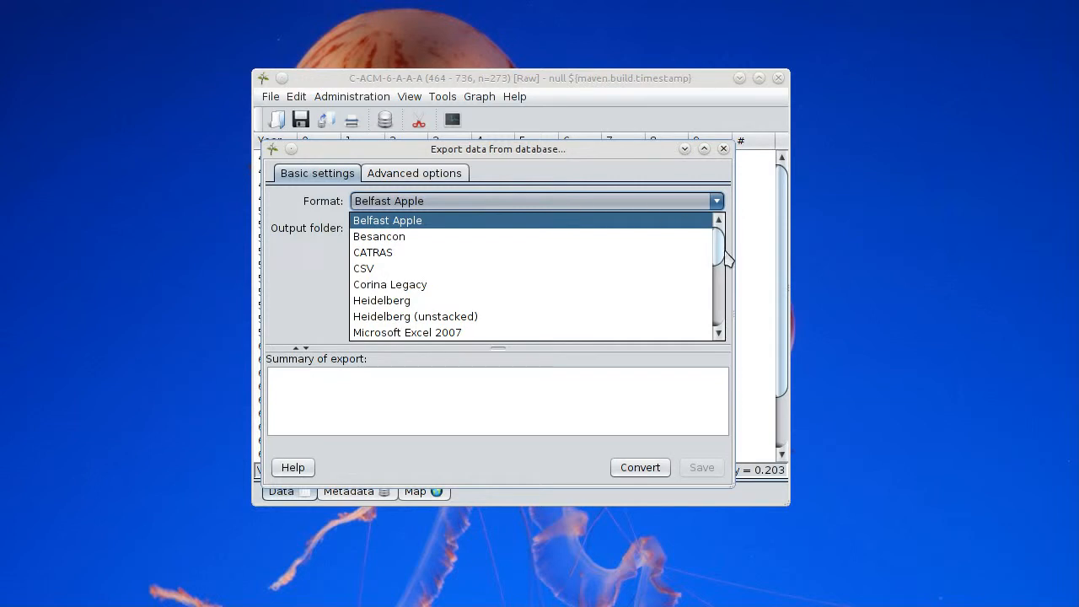
mouse_move(718, 251)
mouse_down()
mouse_move(722, 338)
mouse_move(719, 232)
mouse_up()
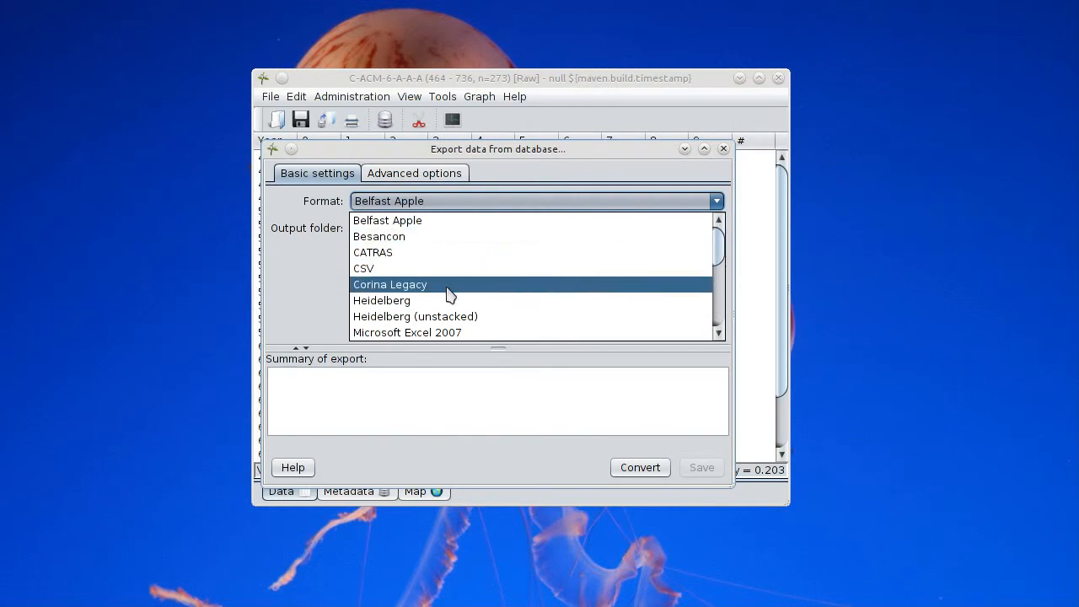
click(401, 302)
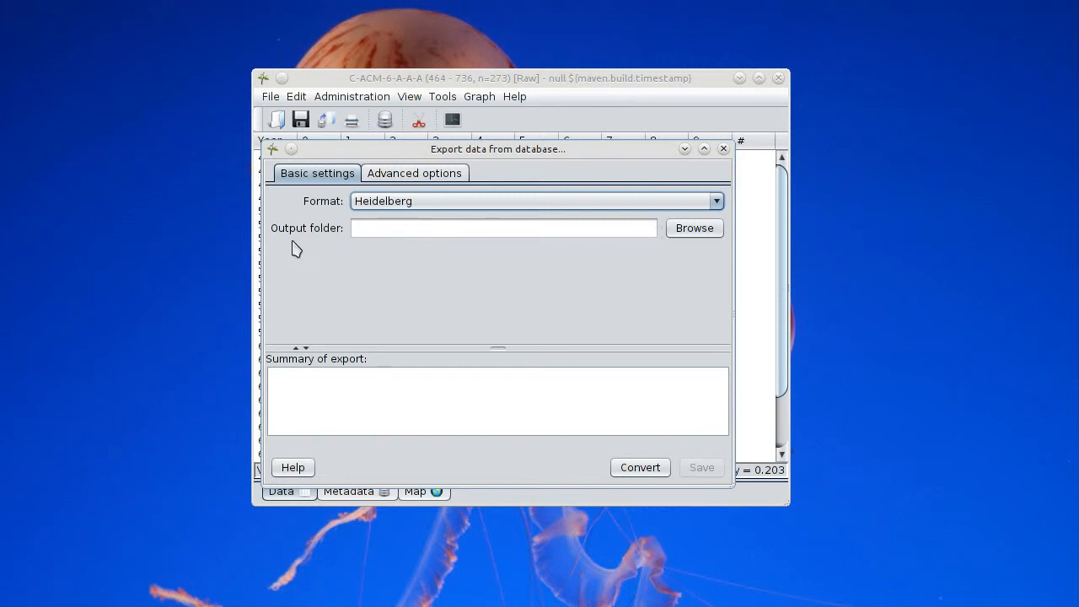
- Set the export's output folder to /tmp and convert the series
click(691, 230)
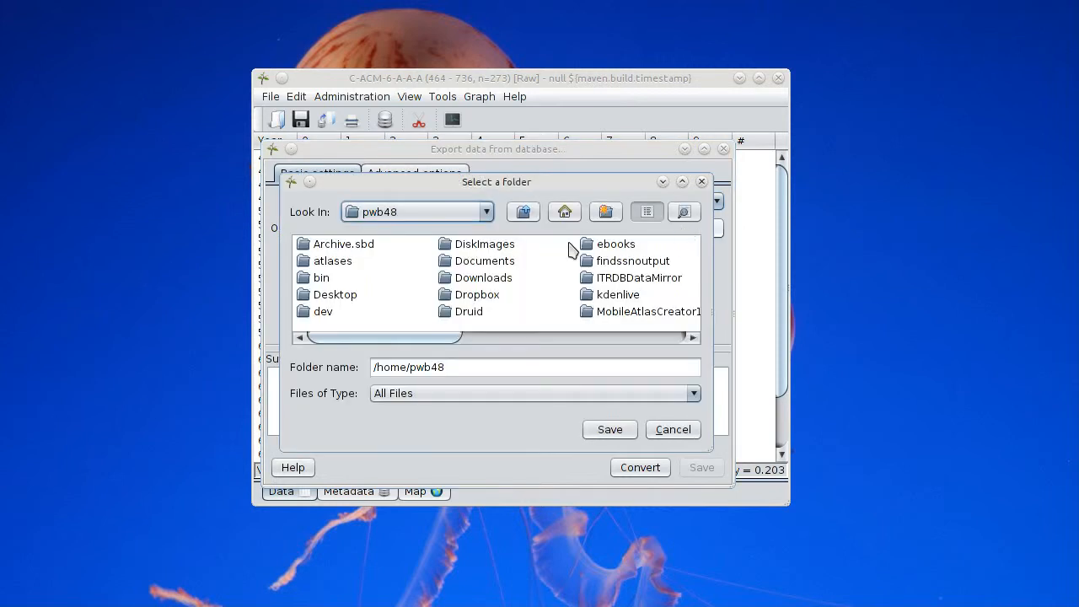
click(416, 218)
click(413, 229)
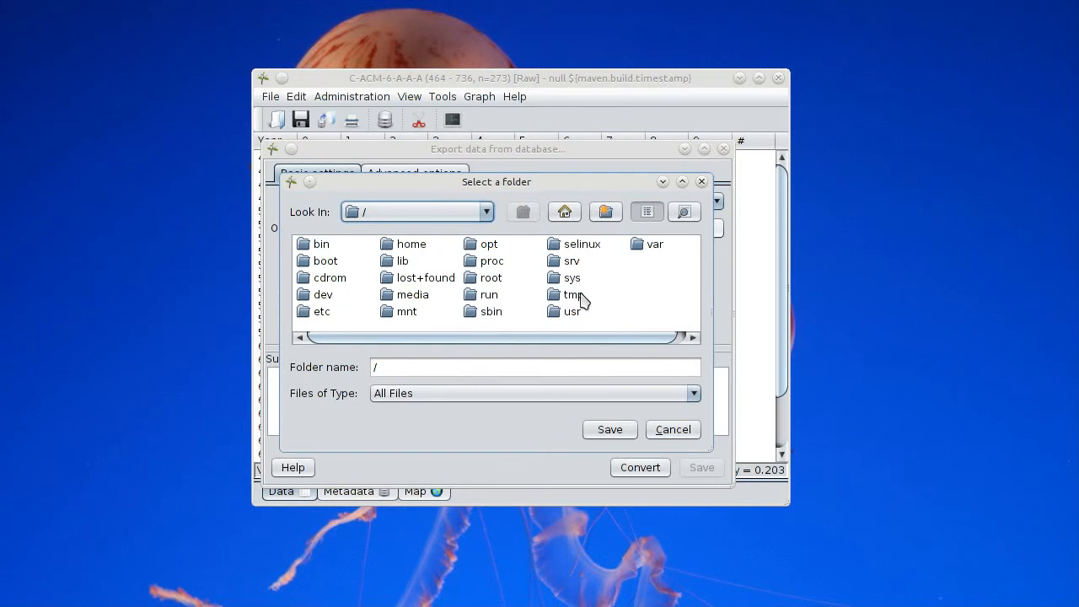
click(579, 298)
click(619, 431)
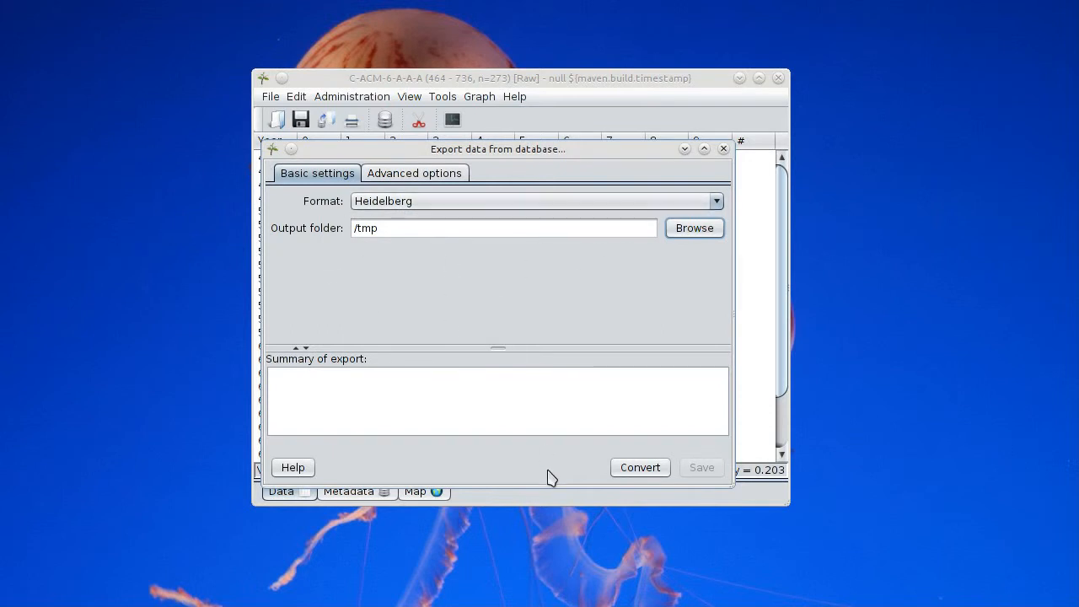
click(638, 475)
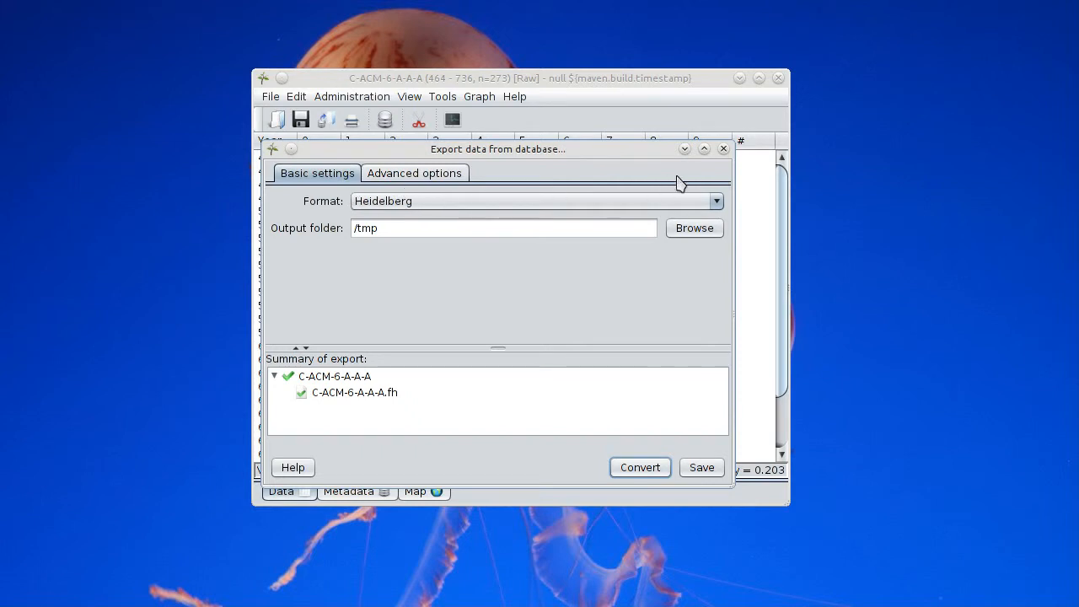
- View the advanced export options, and close both the export dialog without saving and the series window
click(426, 175)
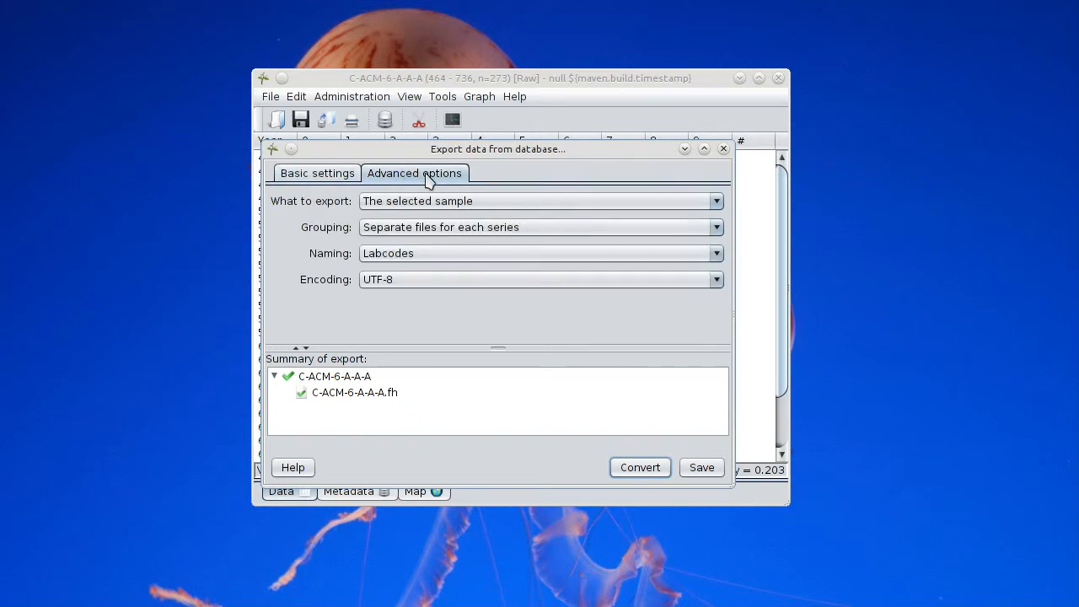
click(335, 174)
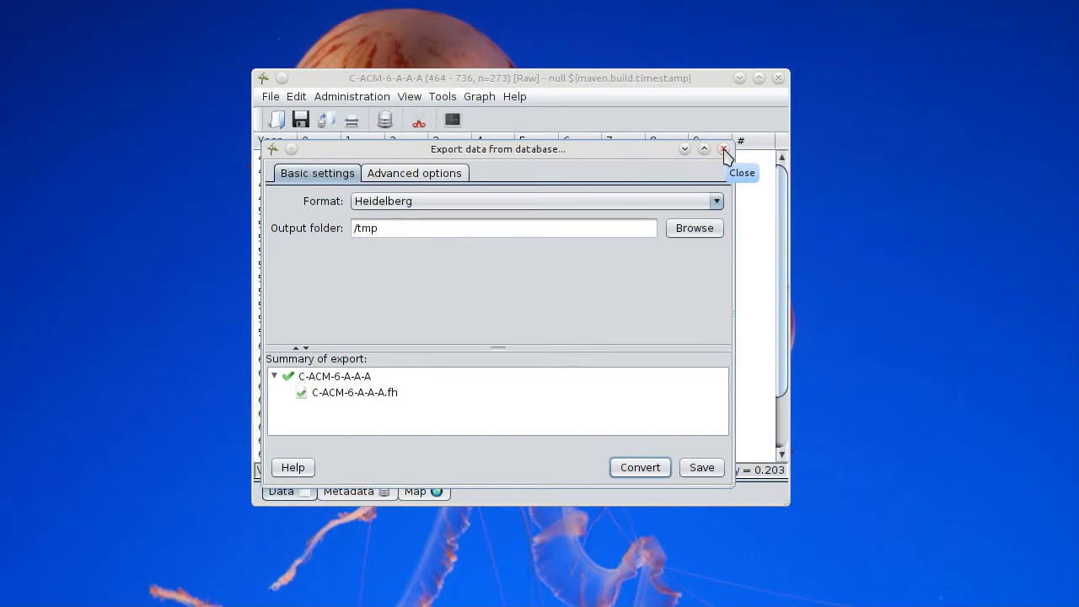
click(723, 150)
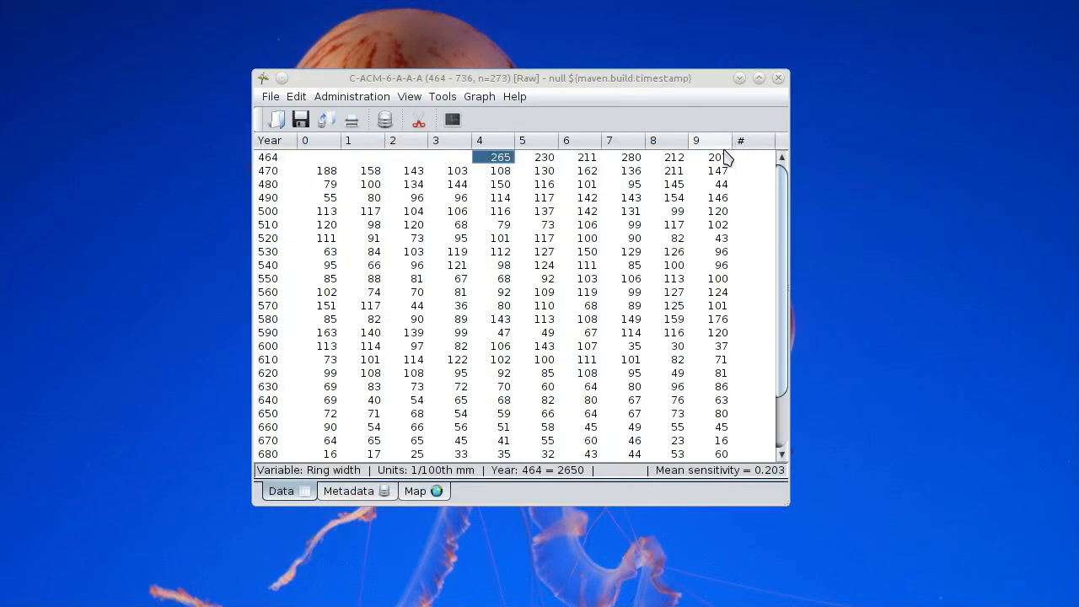
click(777, 79)
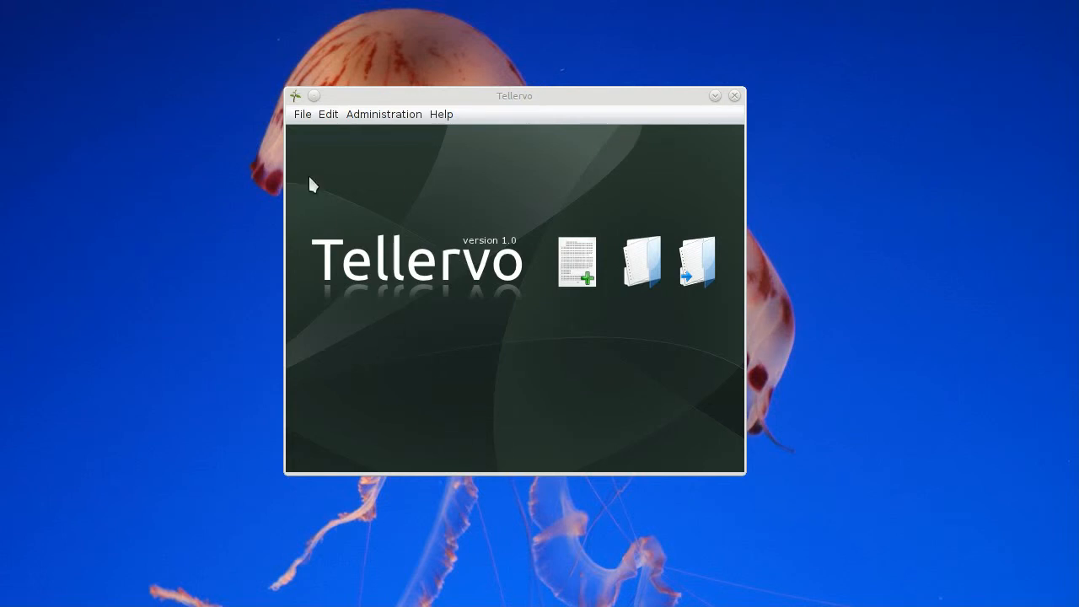
- Start a data and metadata export and list the series of site ACM - Niğde, Acemhüyük in an enlarged database browser
click(303, 116)
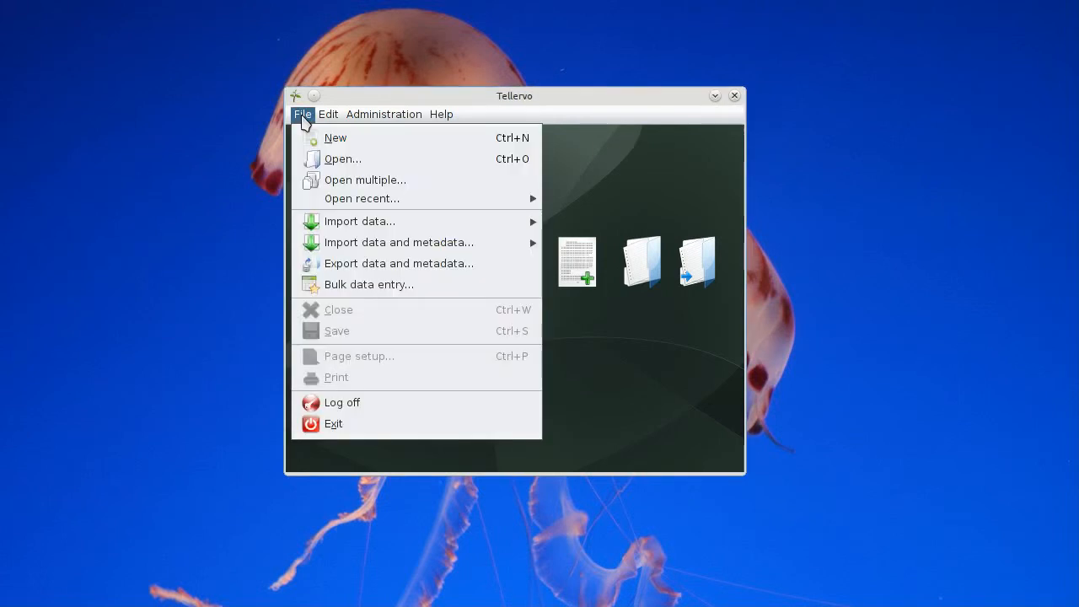
click(379, 268)
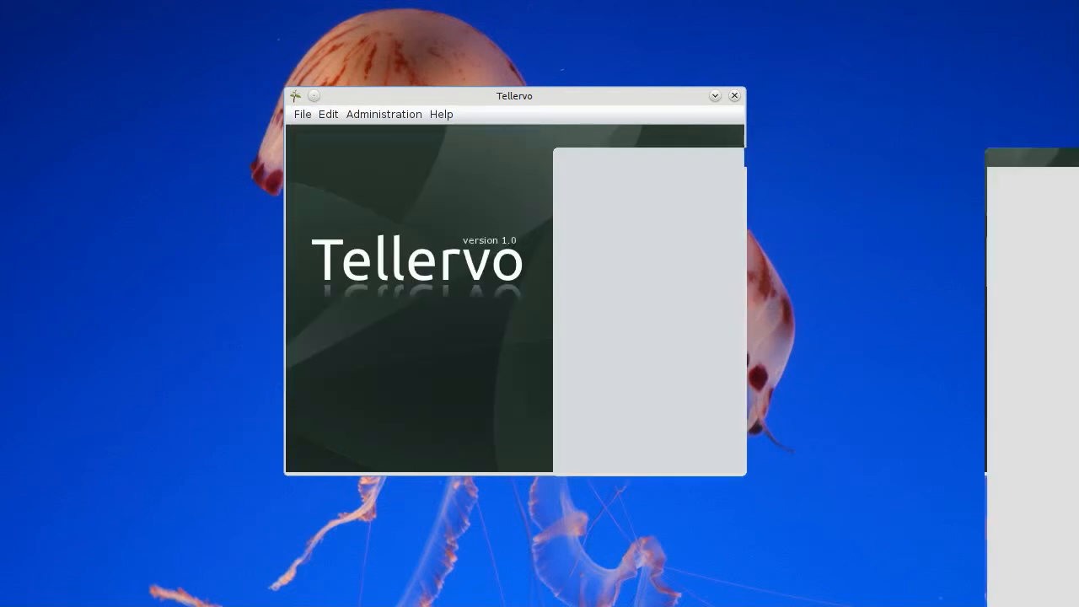
drag(1078, 158, 543, 19)
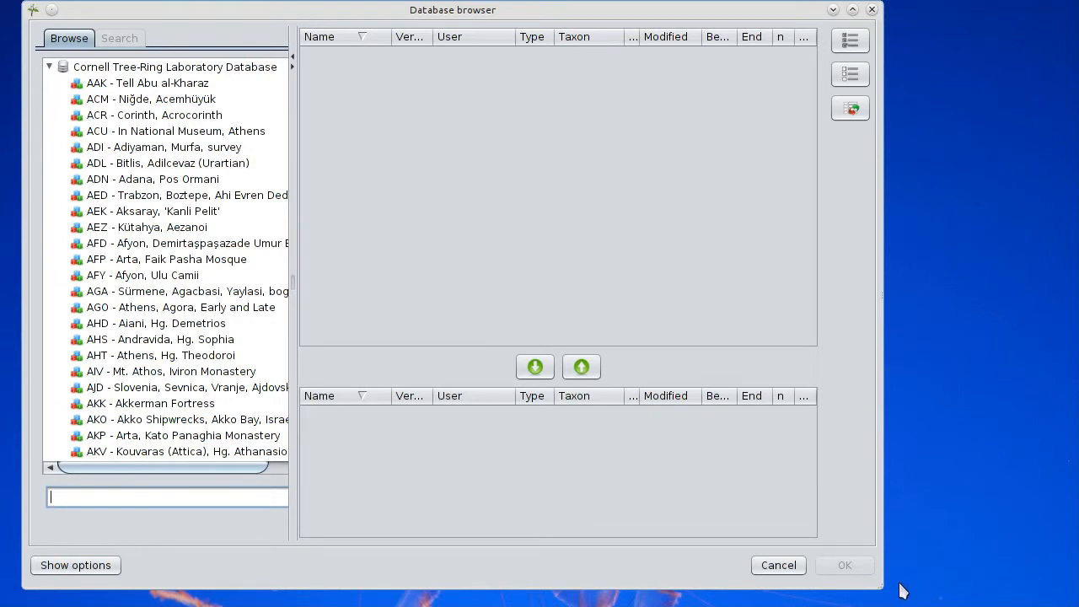
drag(883, 589, 1036, 588)
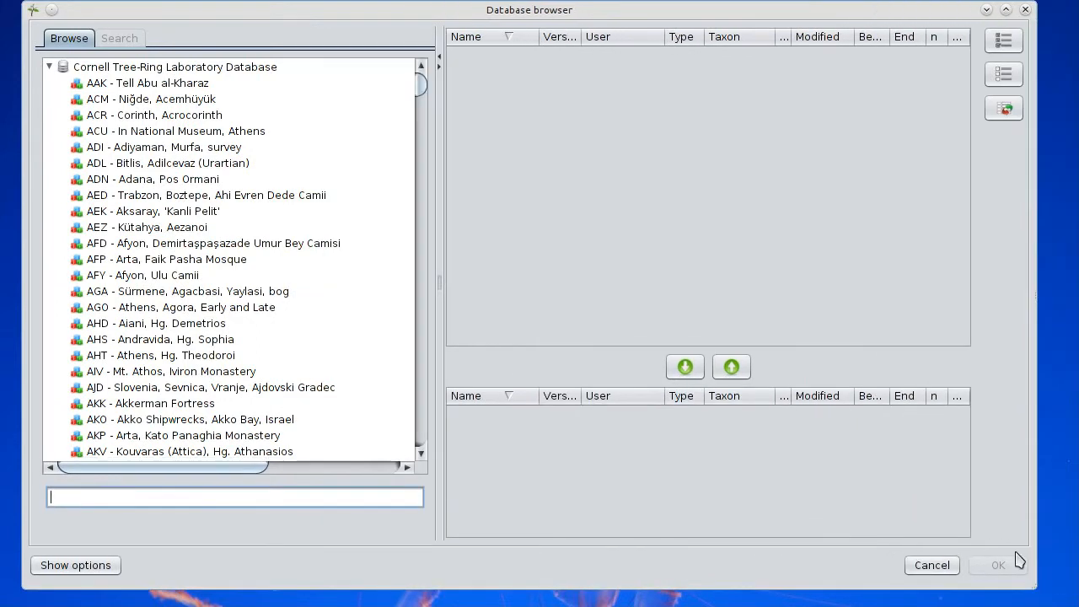
click(153, 99)
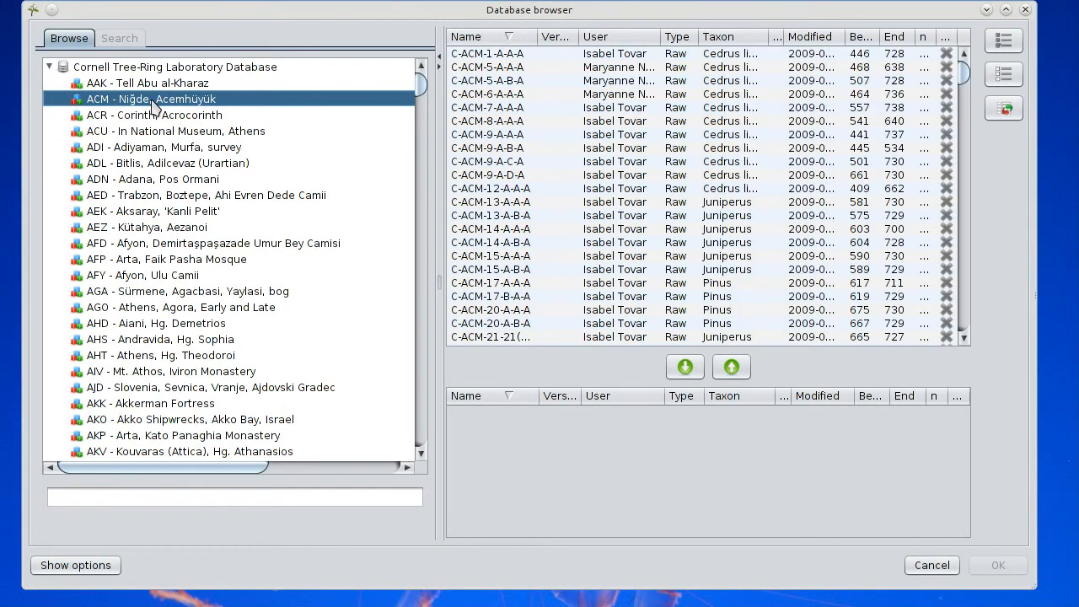
- Add the four consecutive series from C-ACM-1-A-A-A through C-ACM-6-A-A-A to the export selection and accept it
click(503, 57)
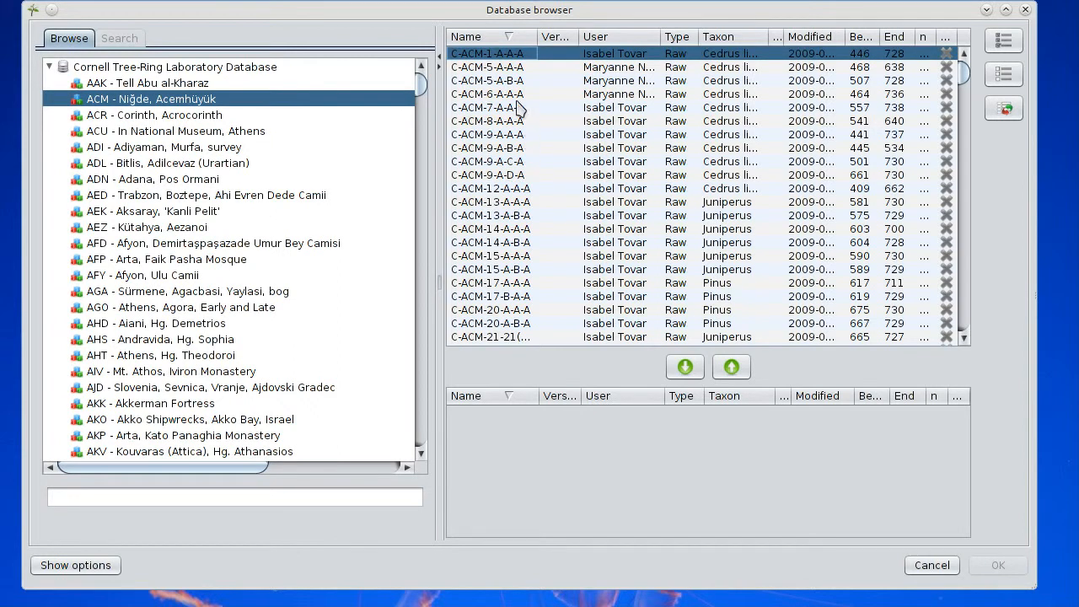
shift+click(516, 93)
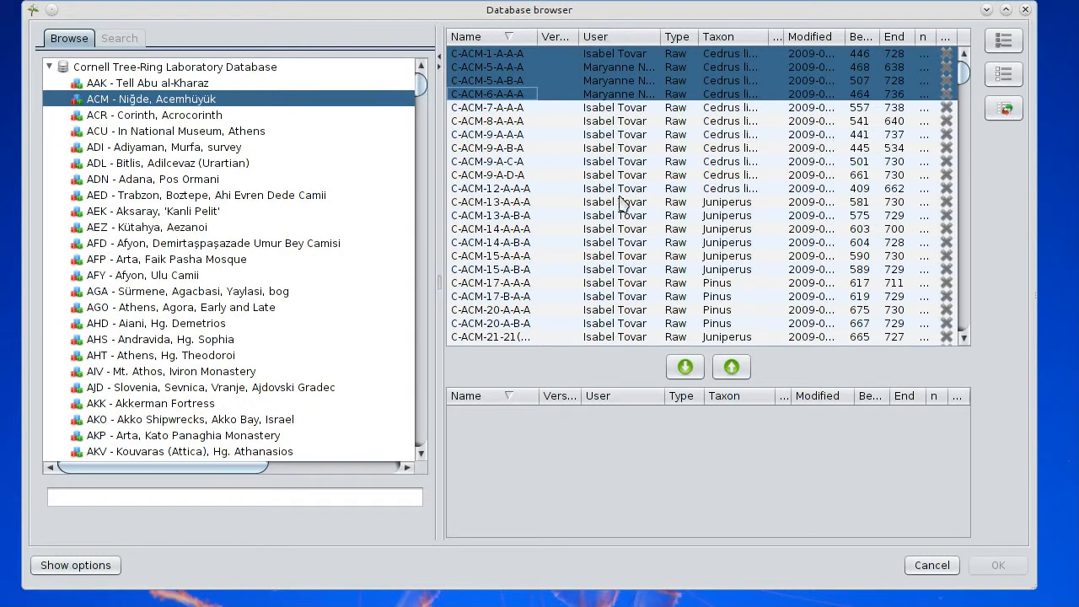
click(684, 366)
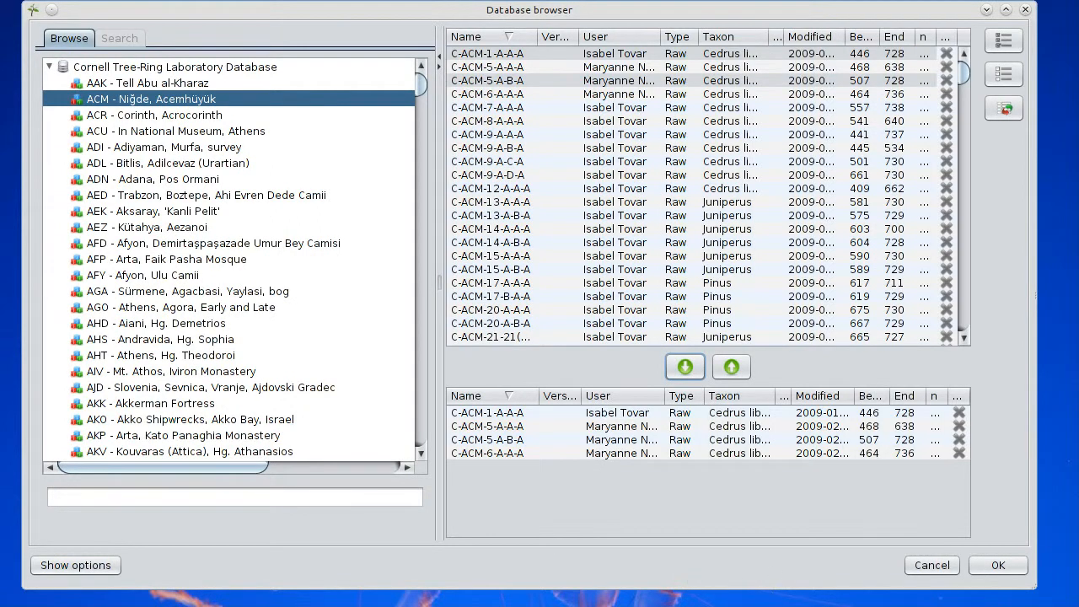
click(996, 566)
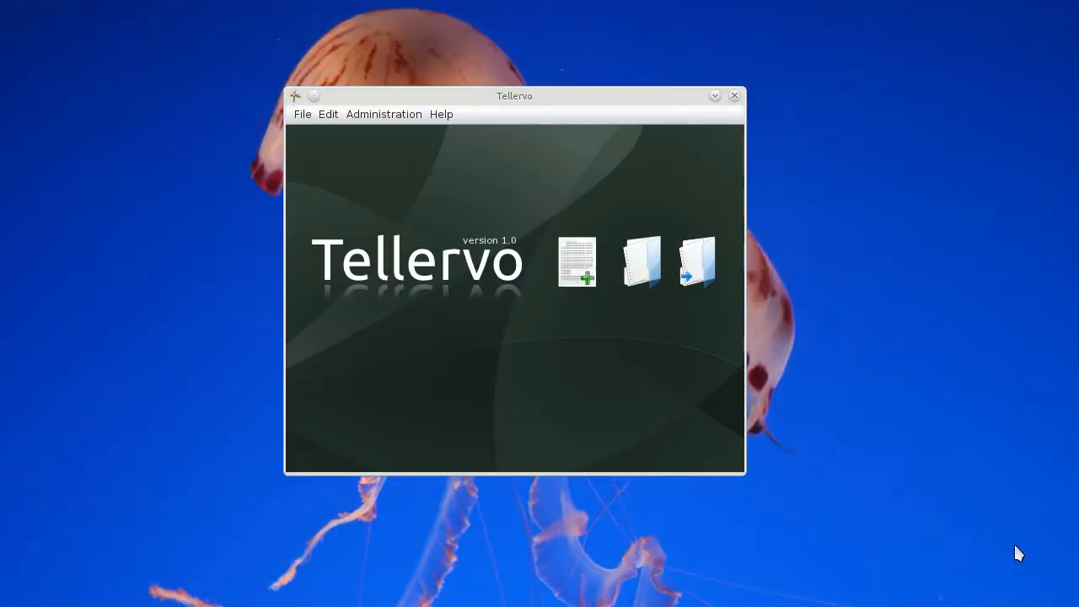
- Reposition and enlarge the export dialog for the selected group, and set its format to Heidelberg
drag(573, 144, 354, 132)
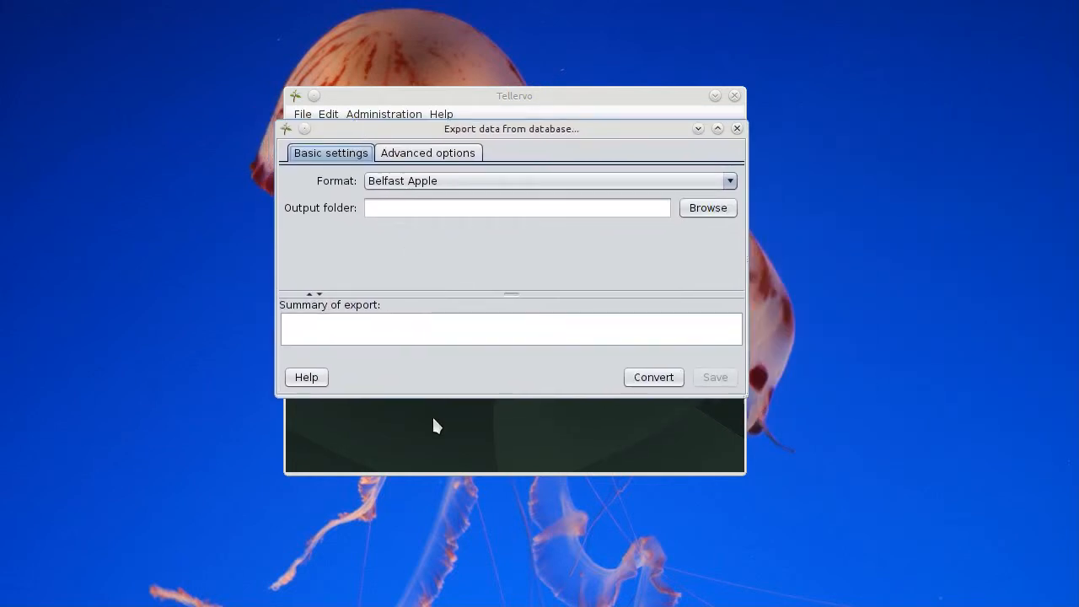
drag(447, 396, 439, 523)
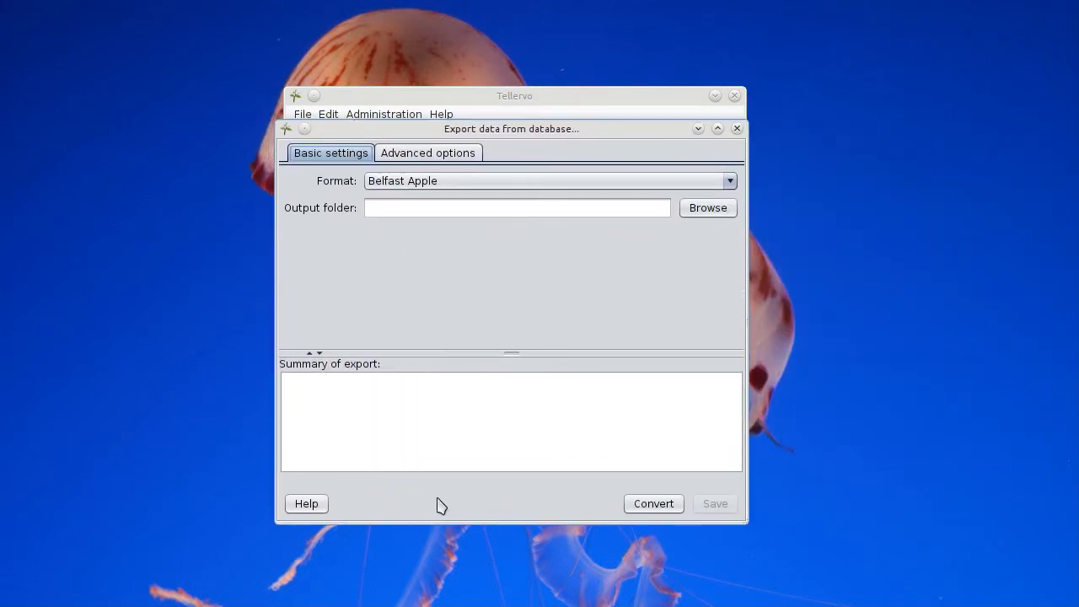
click(416, 182)
click(403, 281)
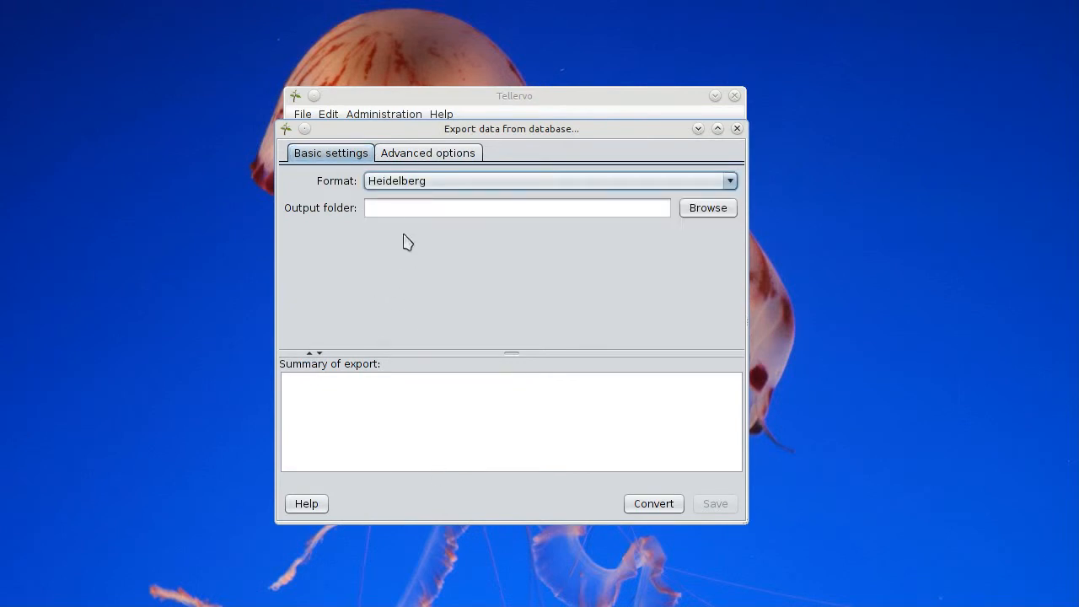
- Choose /tmp under the root directory as the output folder for the group export
click(693, 210)
click(434, 221)
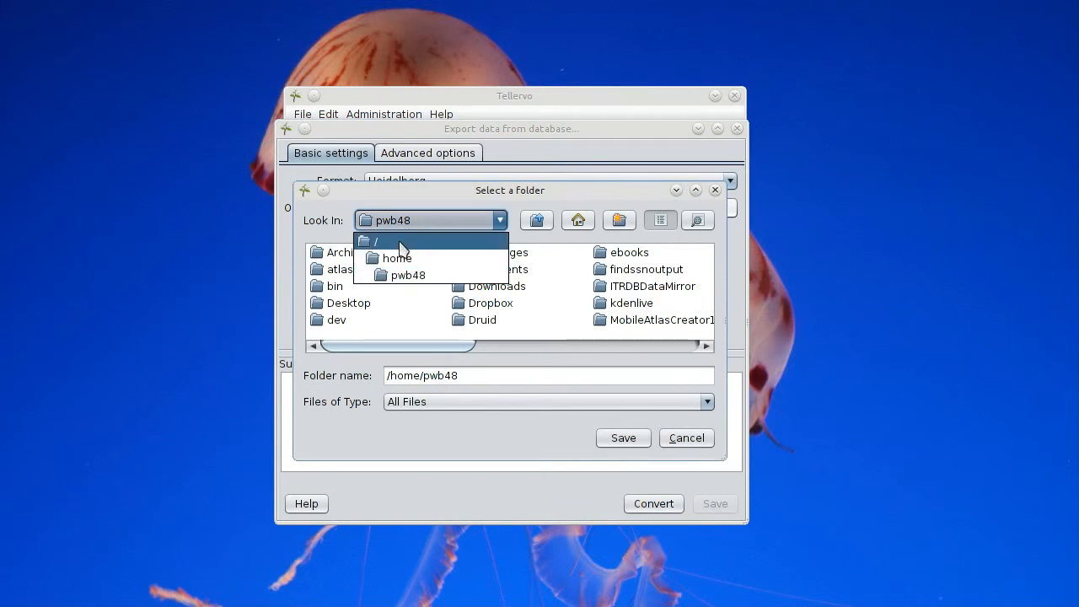
click(406, 243)
click(583, 305)
click(628, 440)
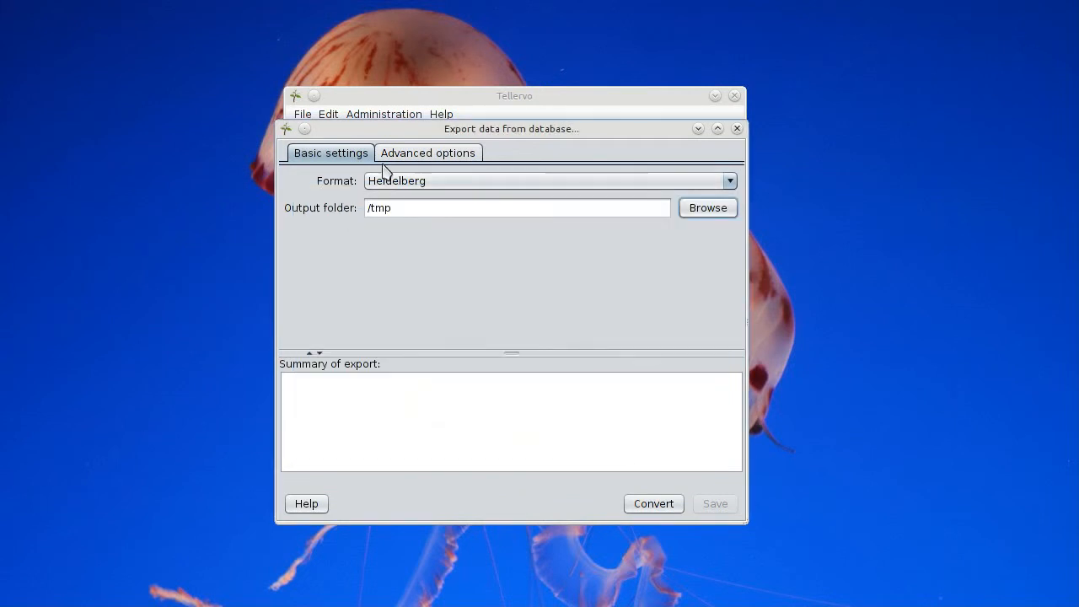
- In the advanced export options, set the grouping to Single packed file if possible and keep Labcodes as the naming
click(412, 160)
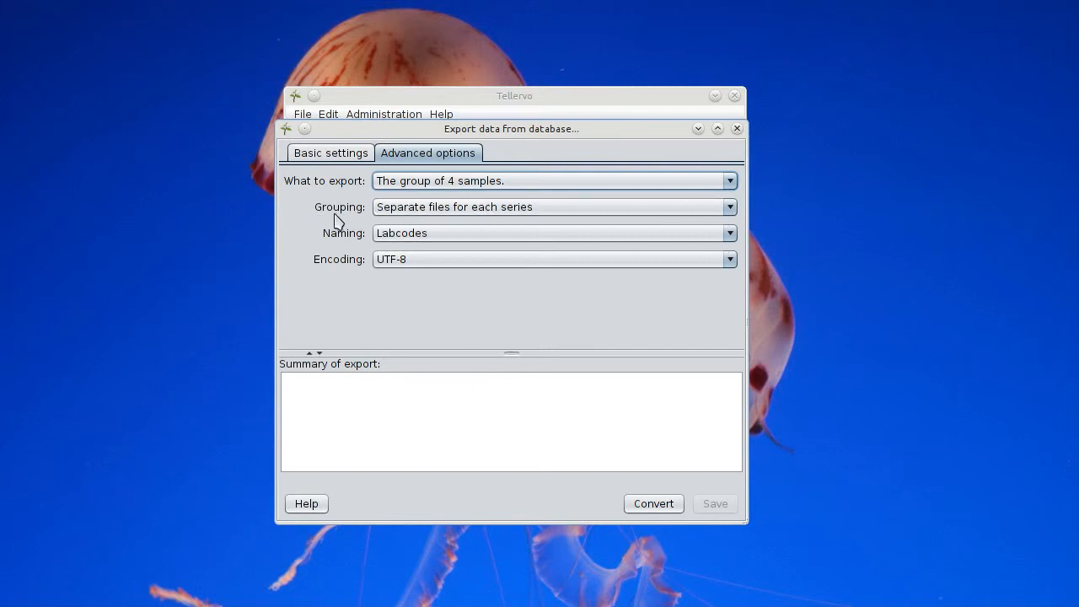
click(546, 207)
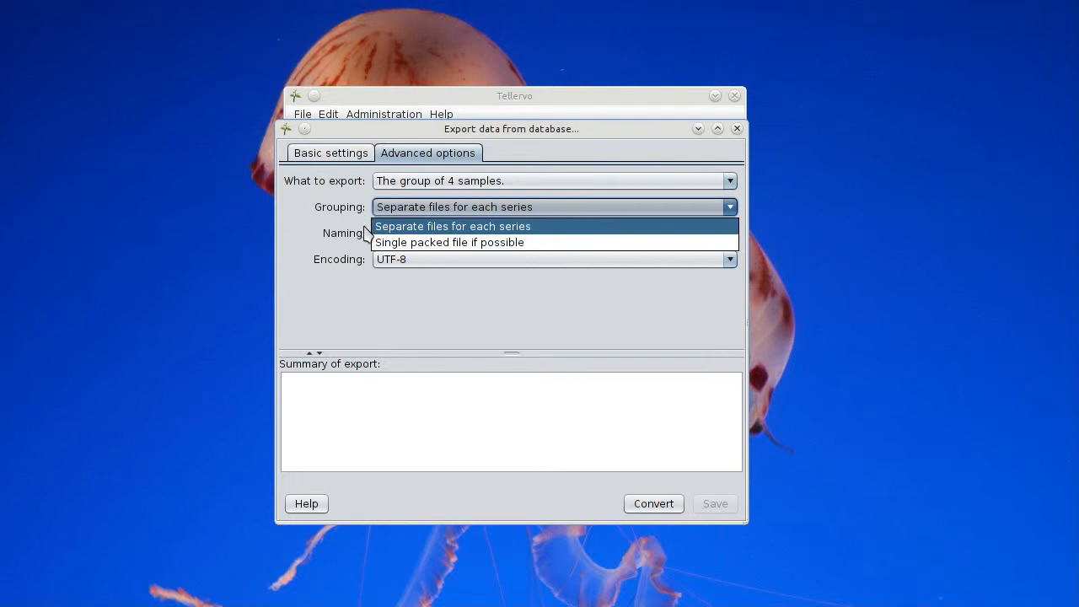
click(426, 210)
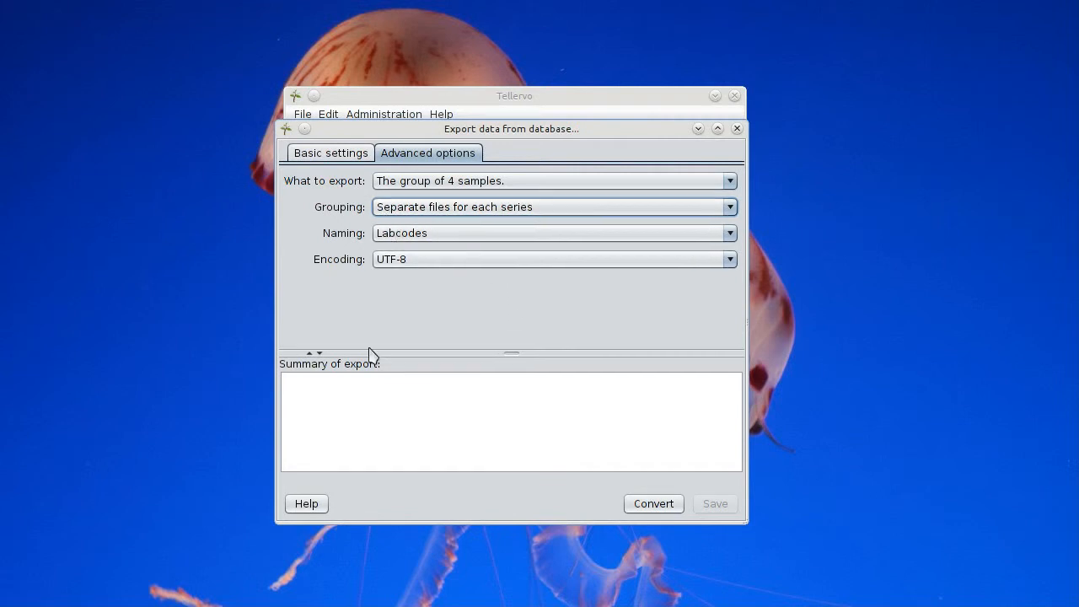
click(451, 212)
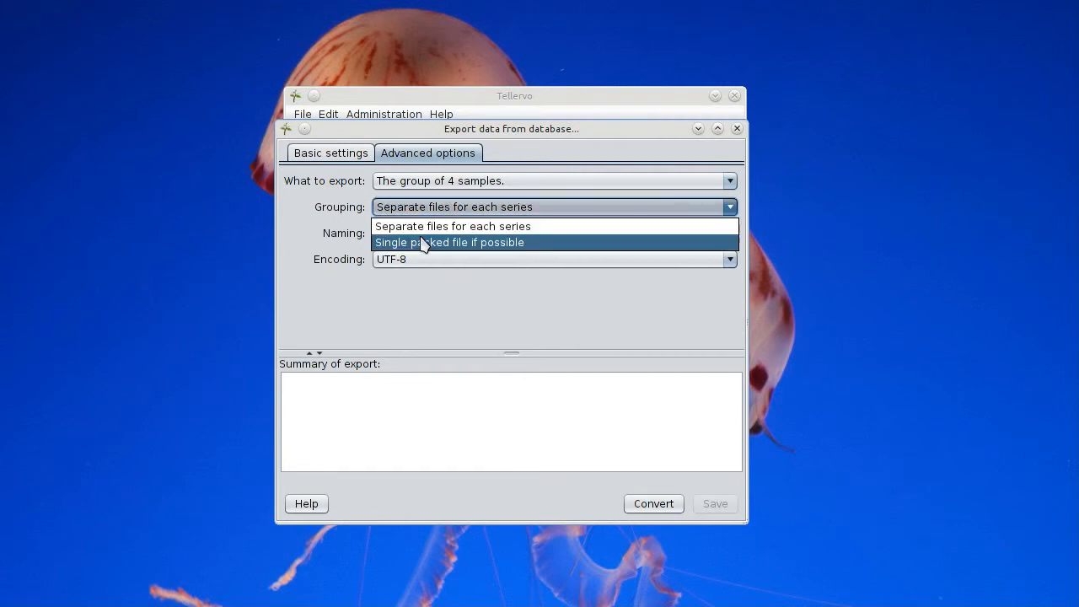
click(543, 246)
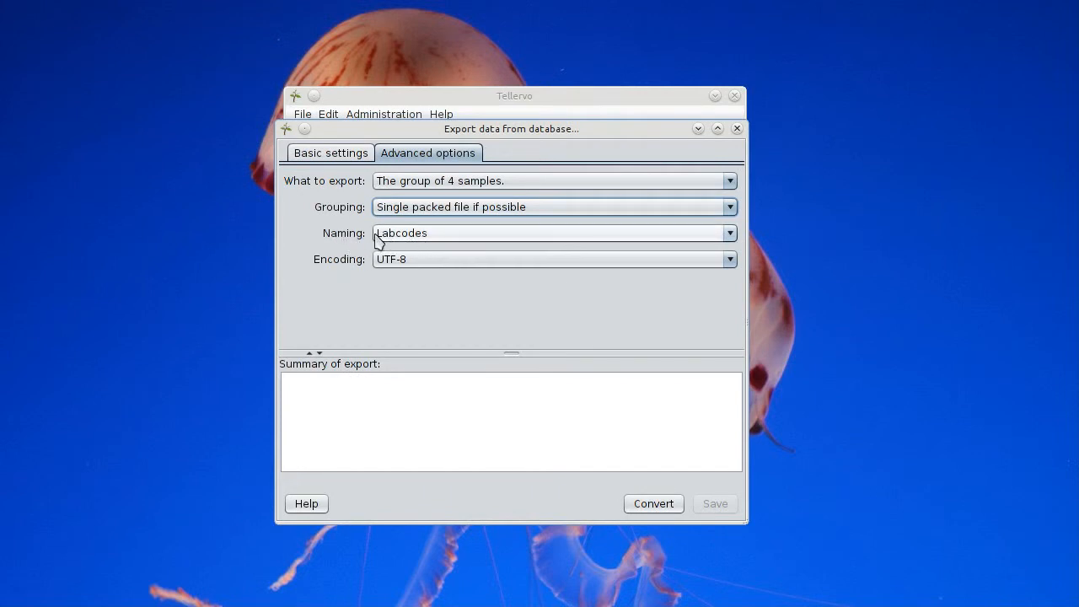
click(419, 240)
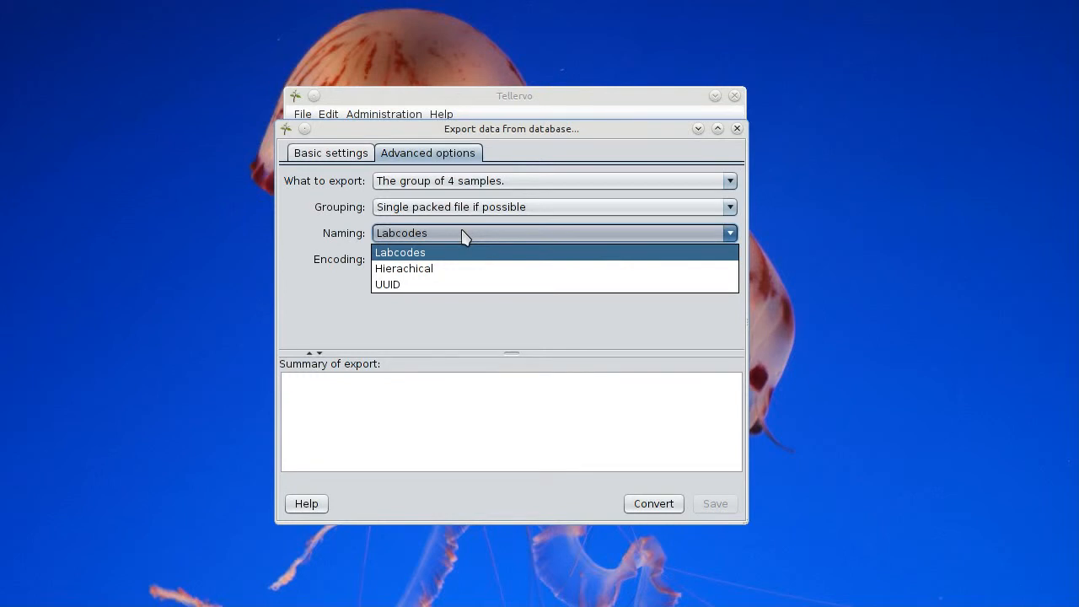
click(437, 234)
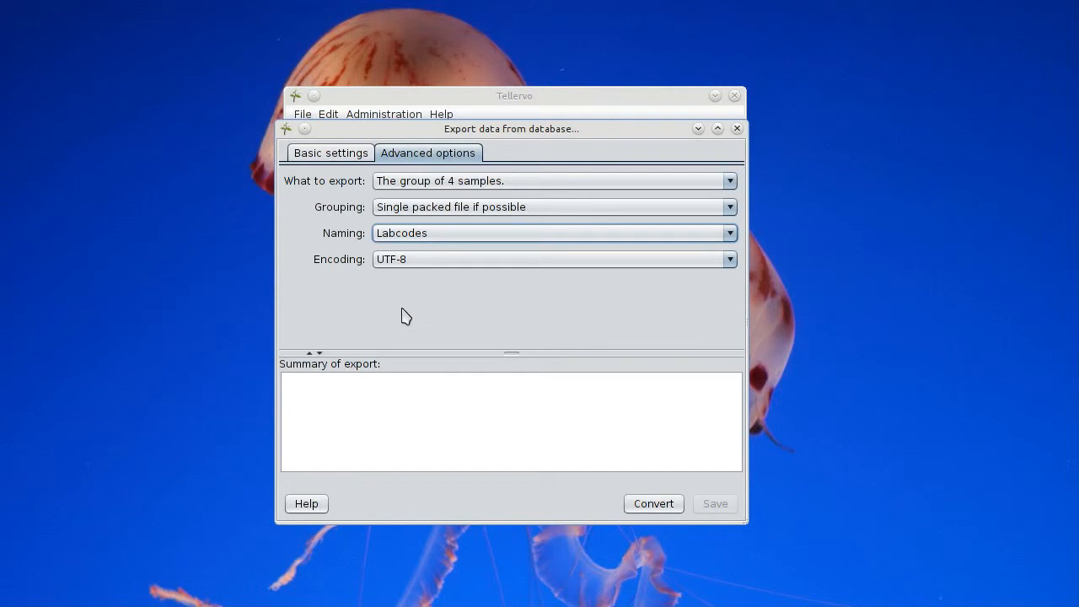
- Try x-MacRoman as the export encoding and set it back to UTF-8
click(427, 261)
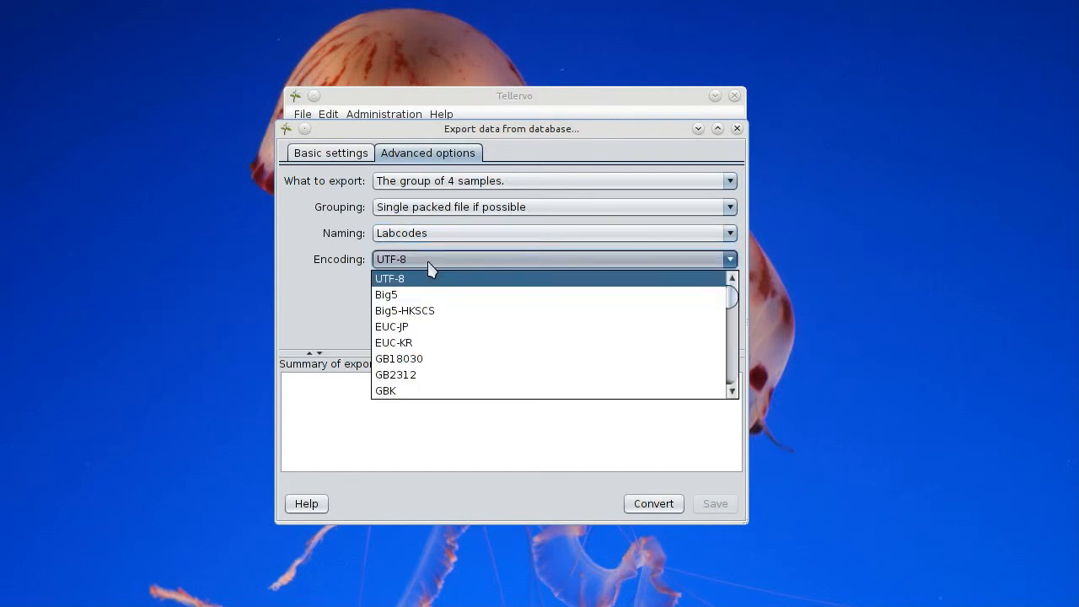
key(x)
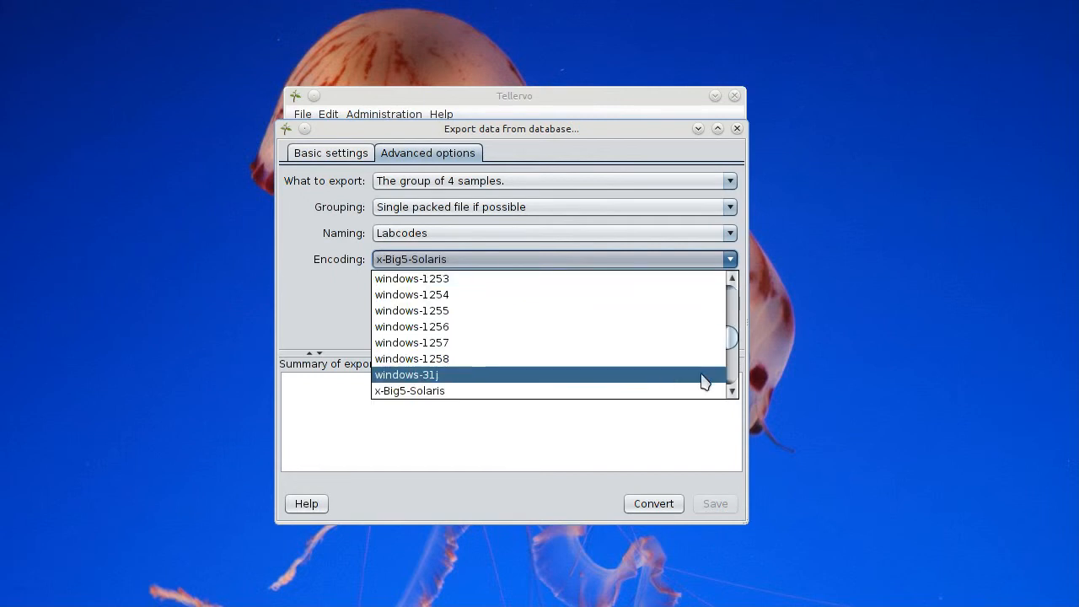
drag(733, 342, 733, 372)
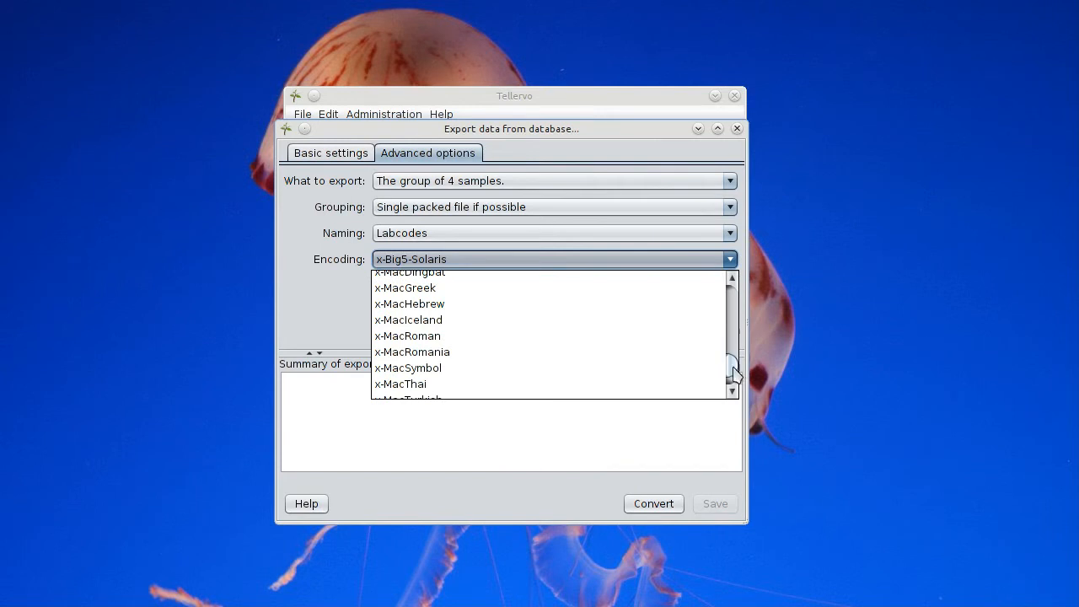
click(421, 337)
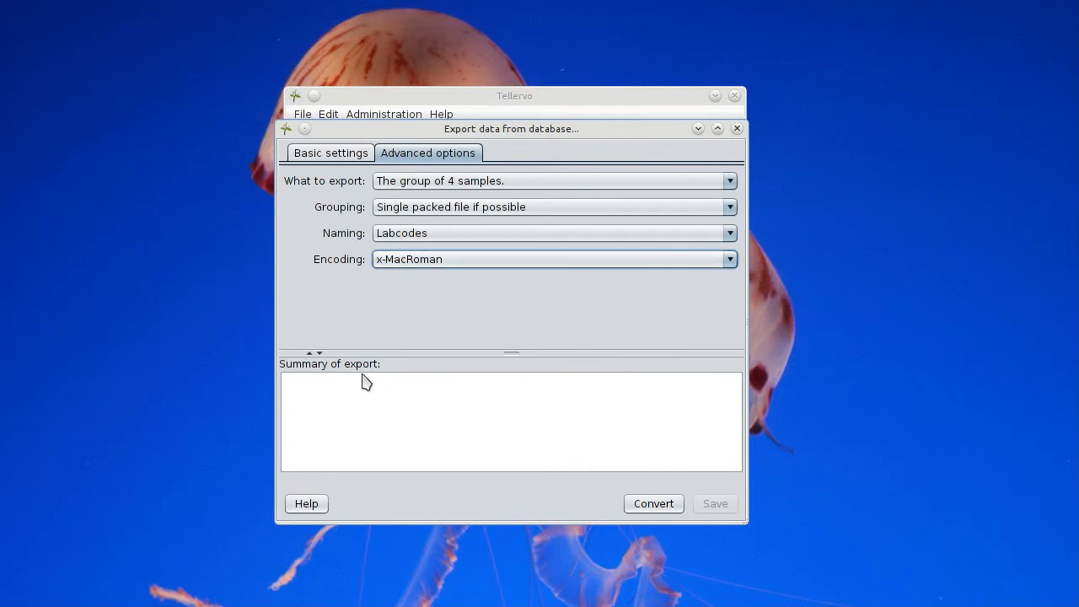
click(449, 263)
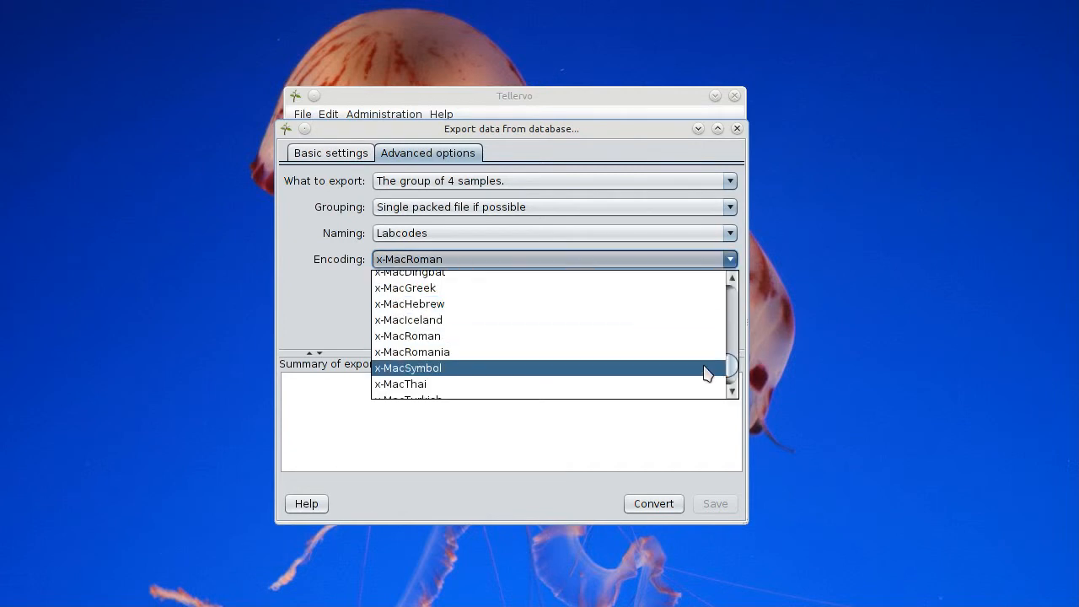
drag(731, 373, 737, 301)
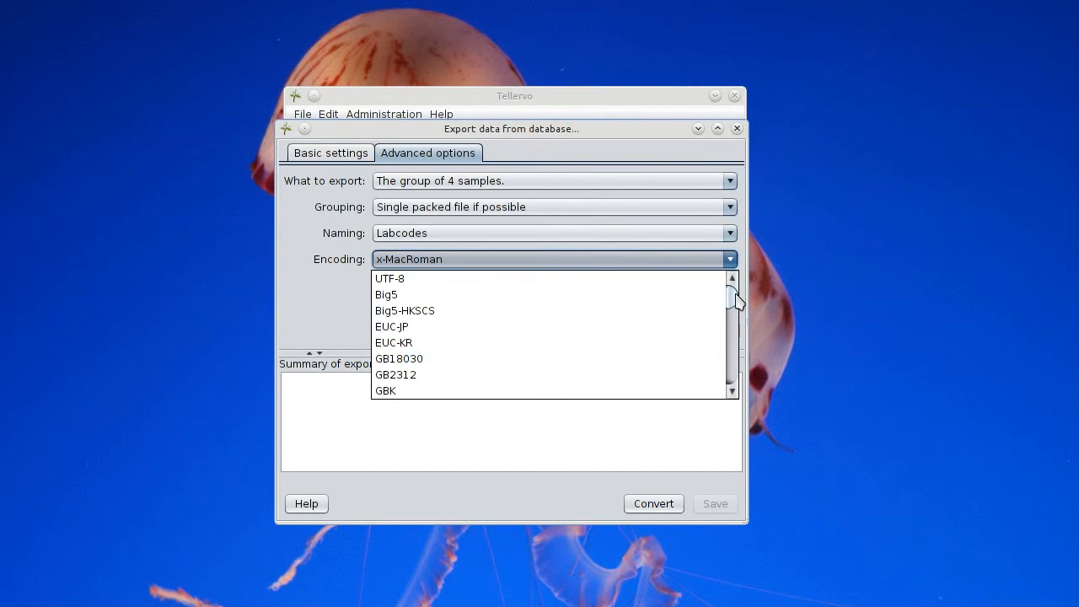
click(506, 280)
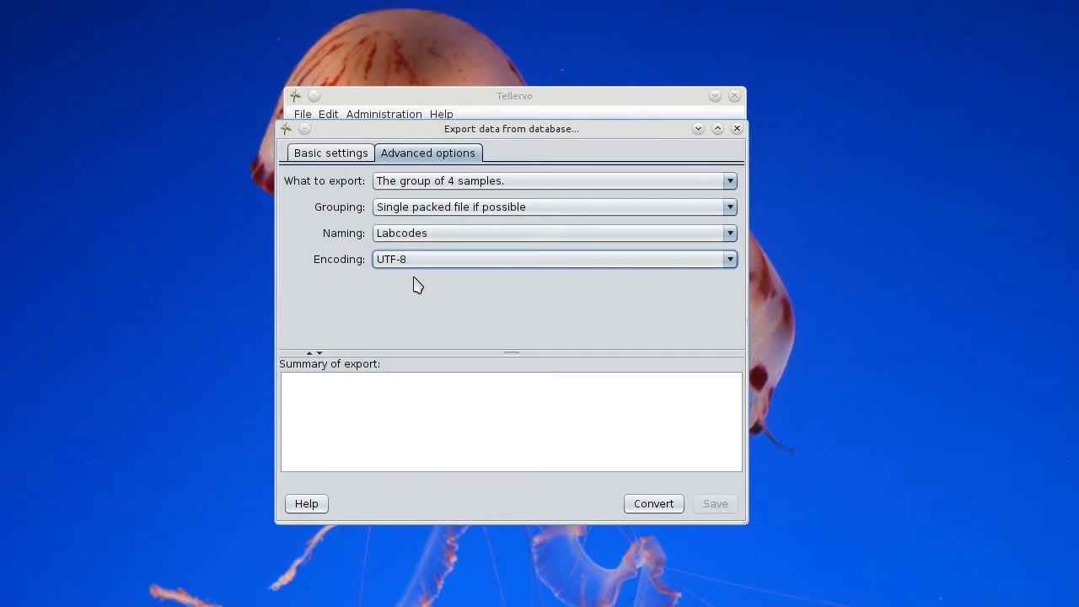
- Convert the group as a packed file, and reconvert it as separate files for each series with the export summary enlarged
click(665, 506)
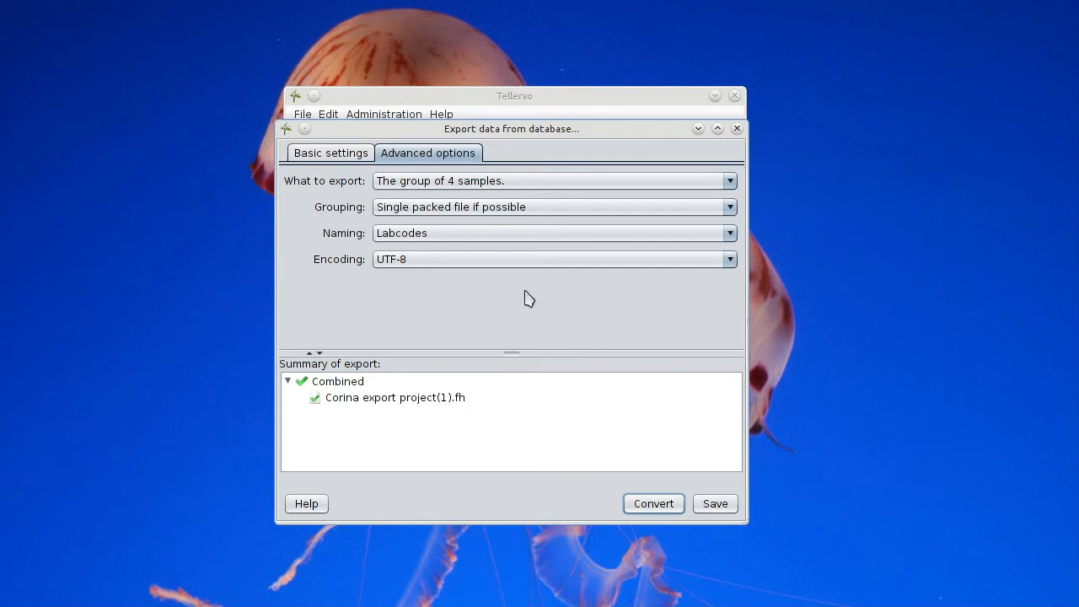
click(440, 207)
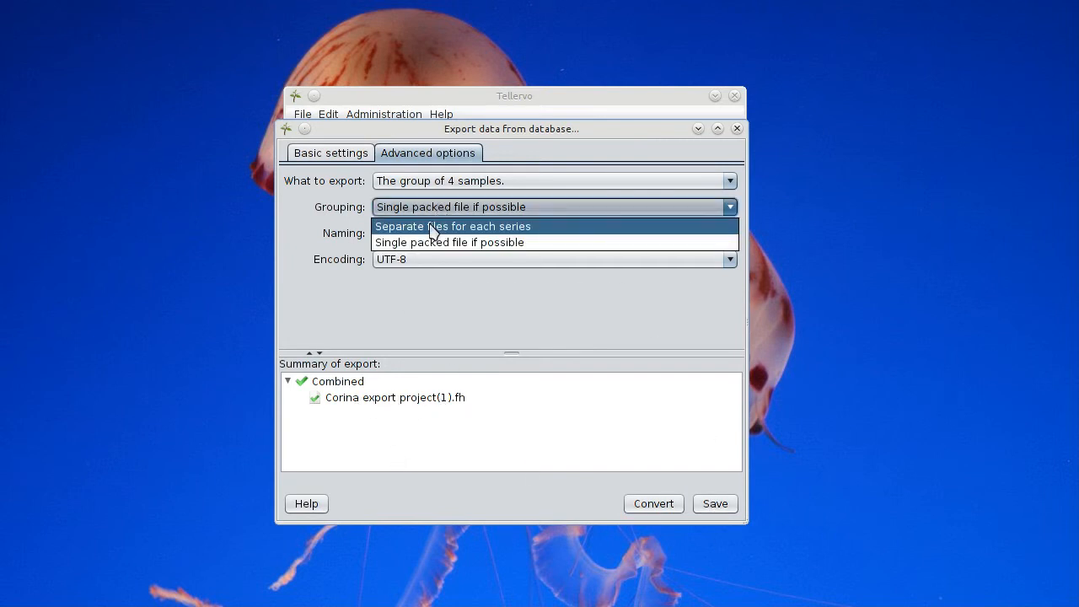
click(432, 228)
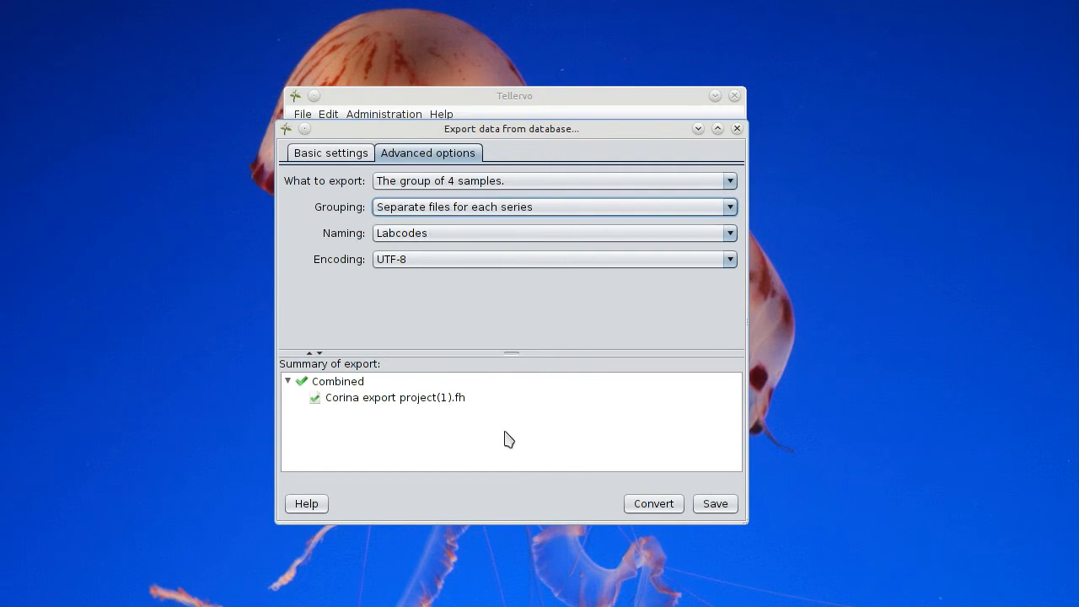
click(648, 509)
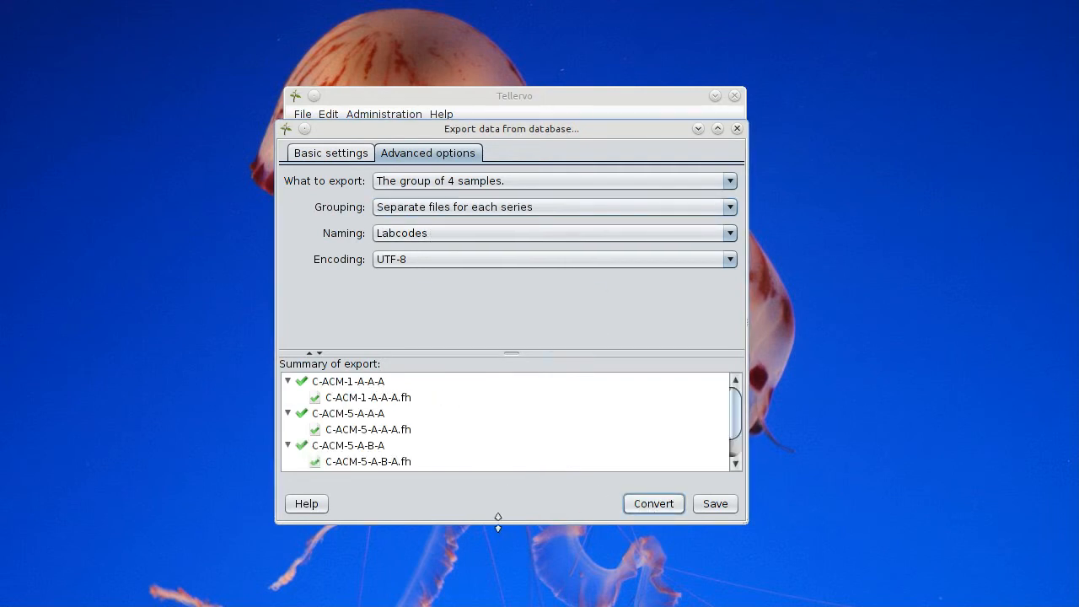
drag(498, 523, 487, 578)
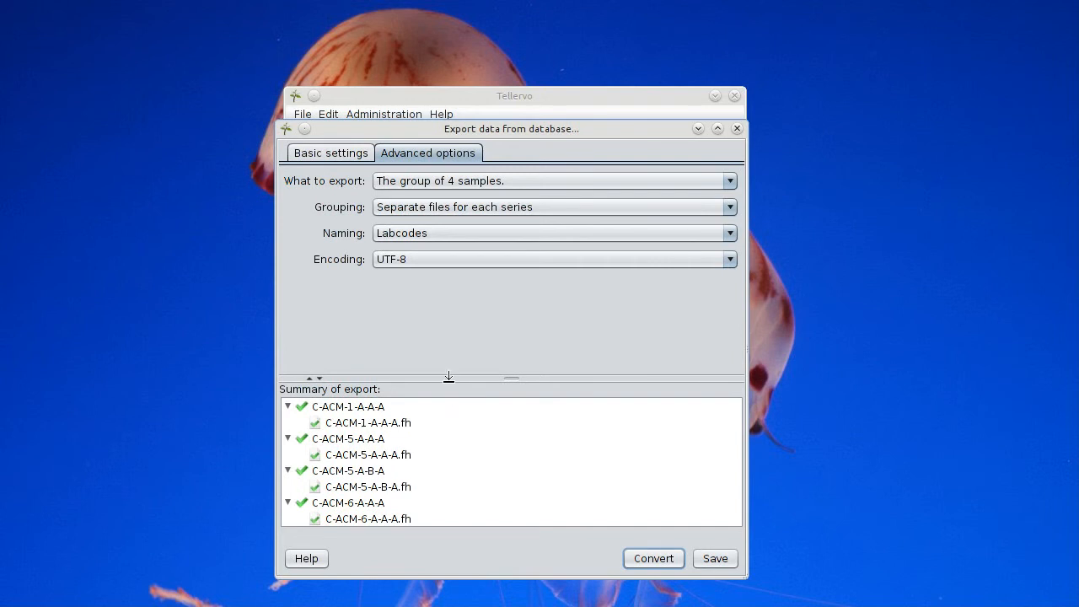
drag(448, 376, 448, 329)
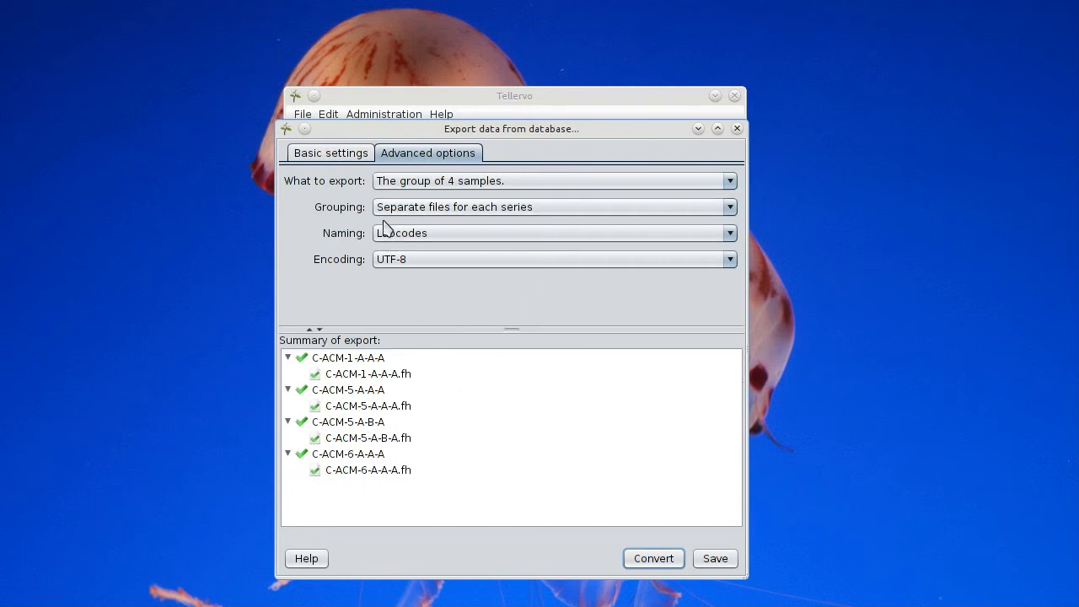
- Change the export format to Tucson and convert the four series
click(352, 161)
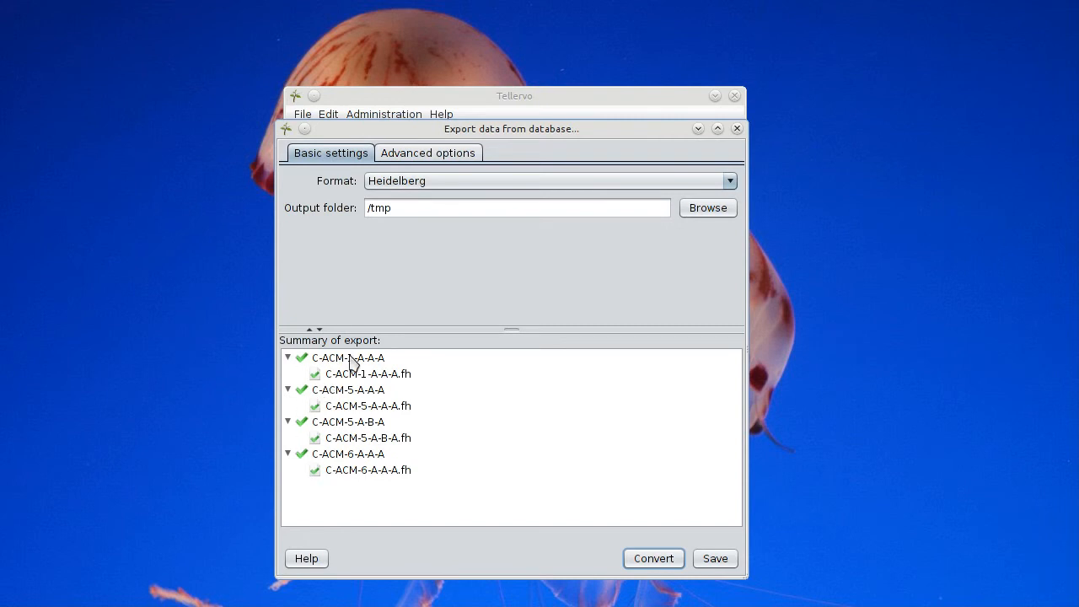
click(505, 187)
scroll(544, 268, down, 2)
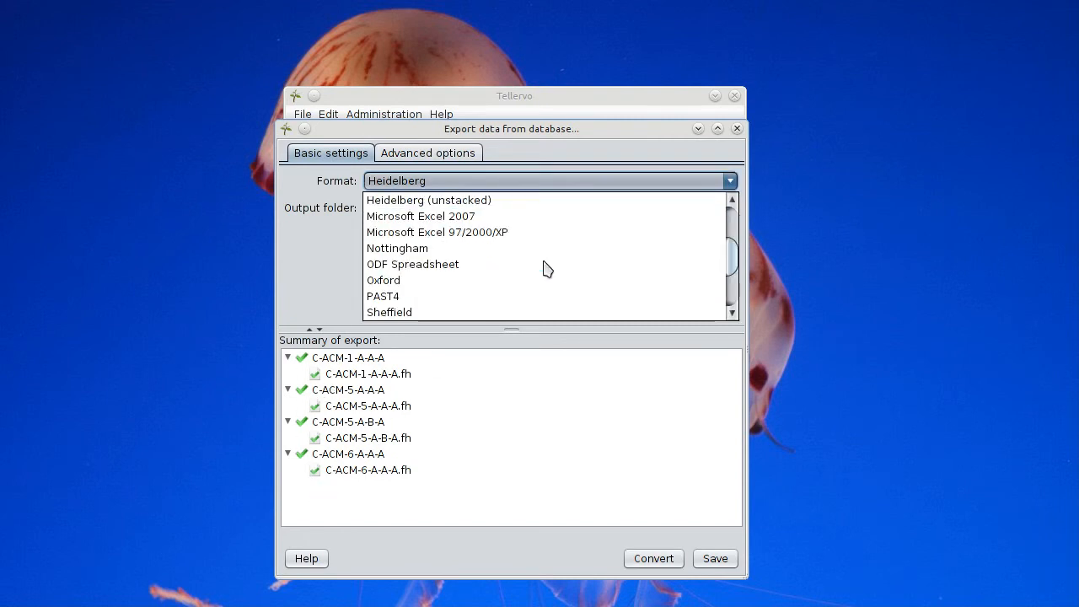
scroll(544, 268, down, 2)
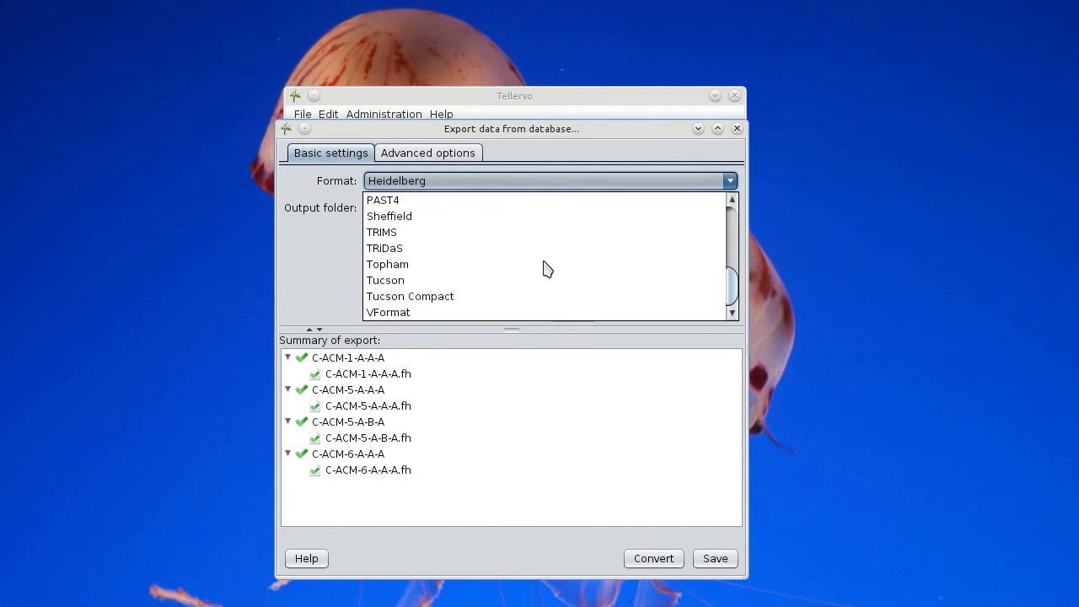
click(427, 288)
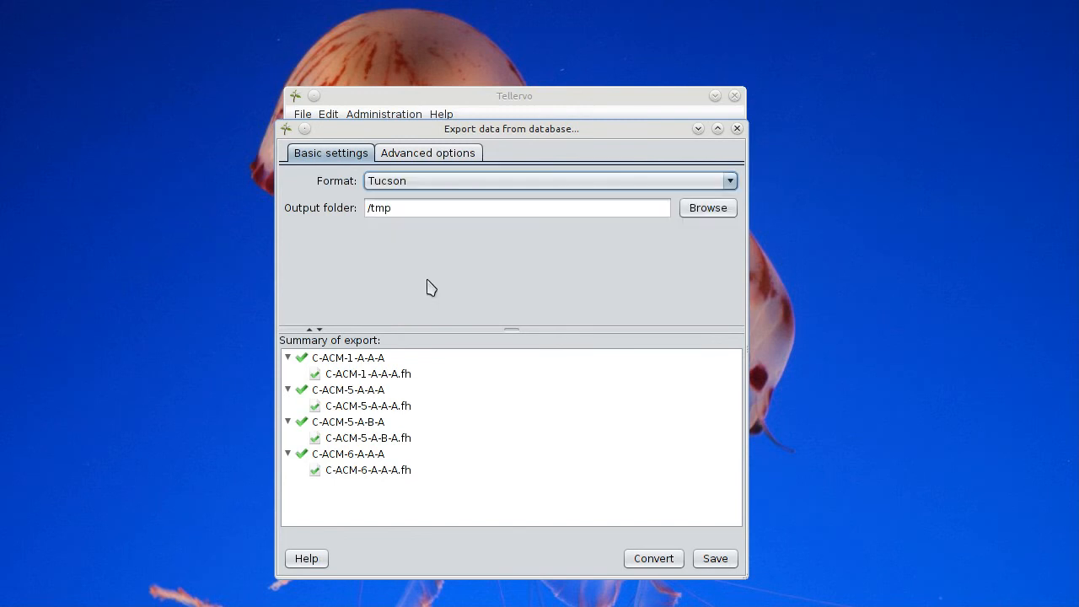
click(648, 563)
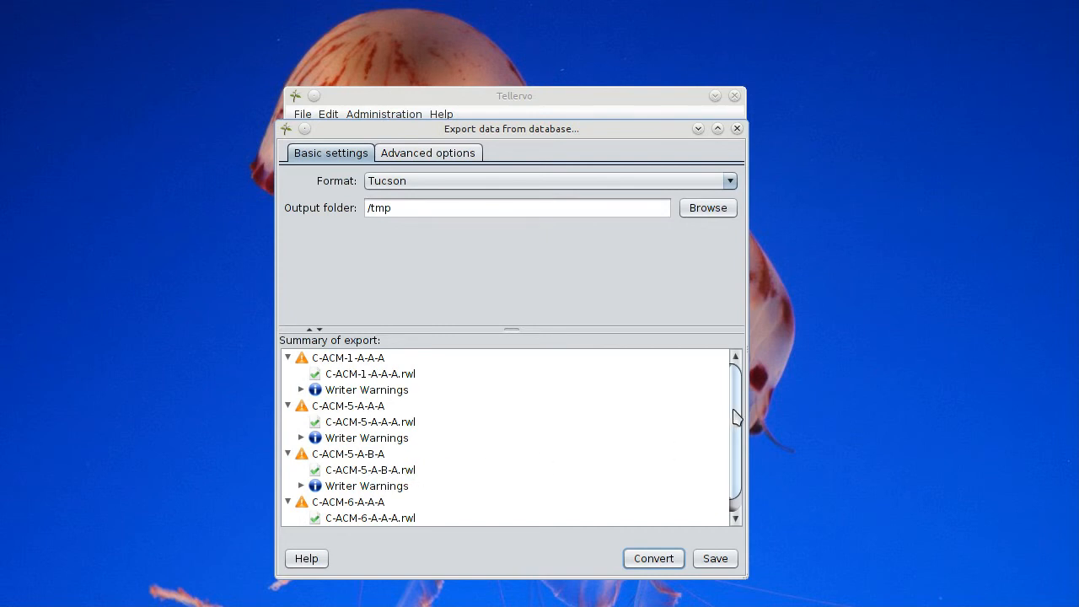
- Expand the writer warnings of C-ACM-1-A-A-A in the export summary and widen the dialog to read the full message
drag(734, 414, 737, 438)
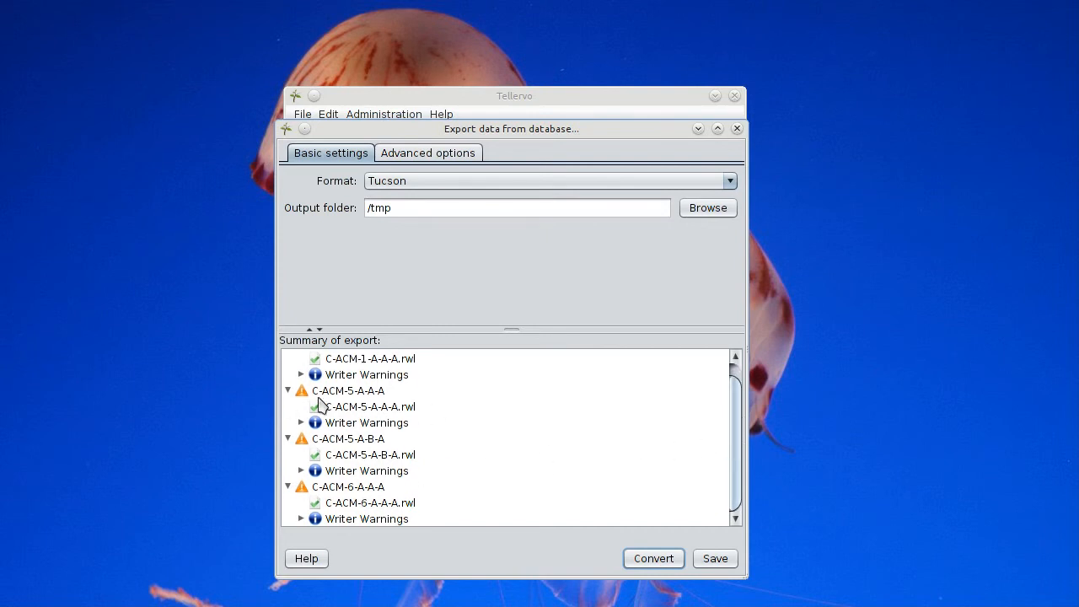
scroll(445, 402, up, 1)
click(301, 391)
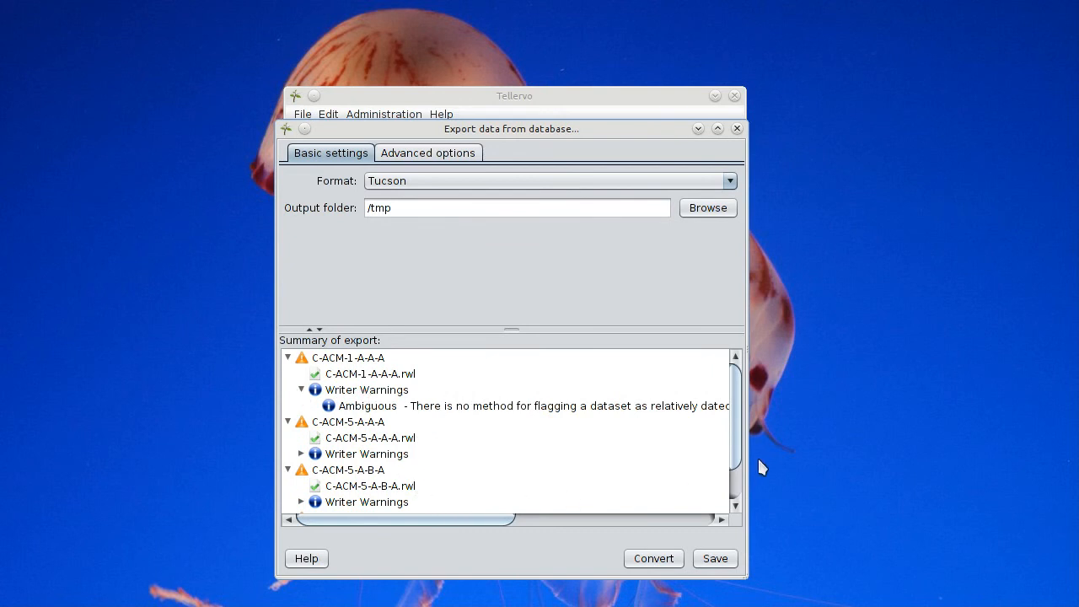
drag(741, 451, 1000, 447)
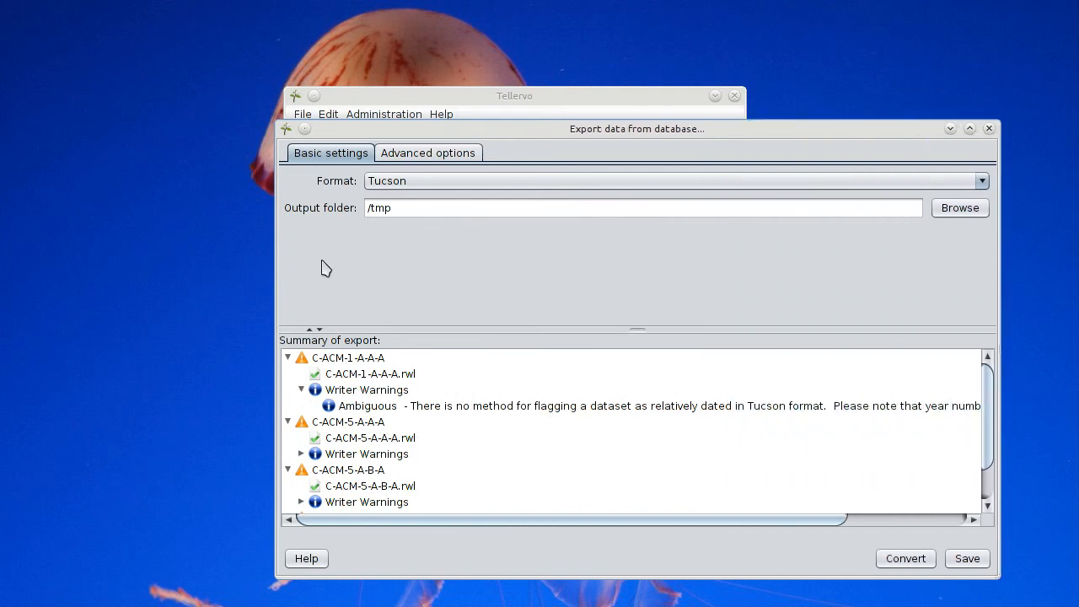
drag(270, 268, 69, 262)
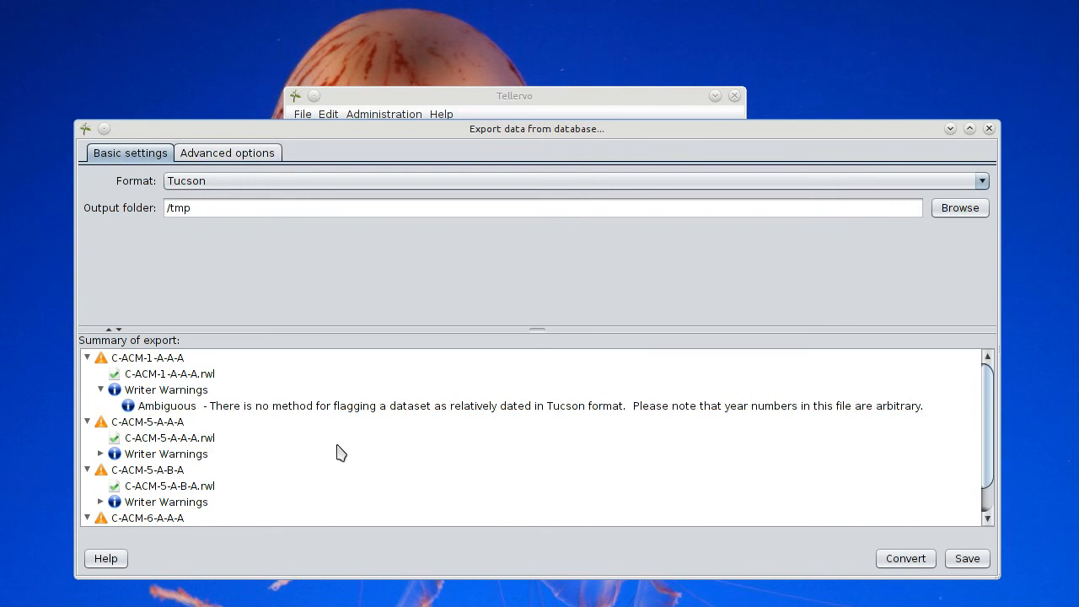
click(260, 183)
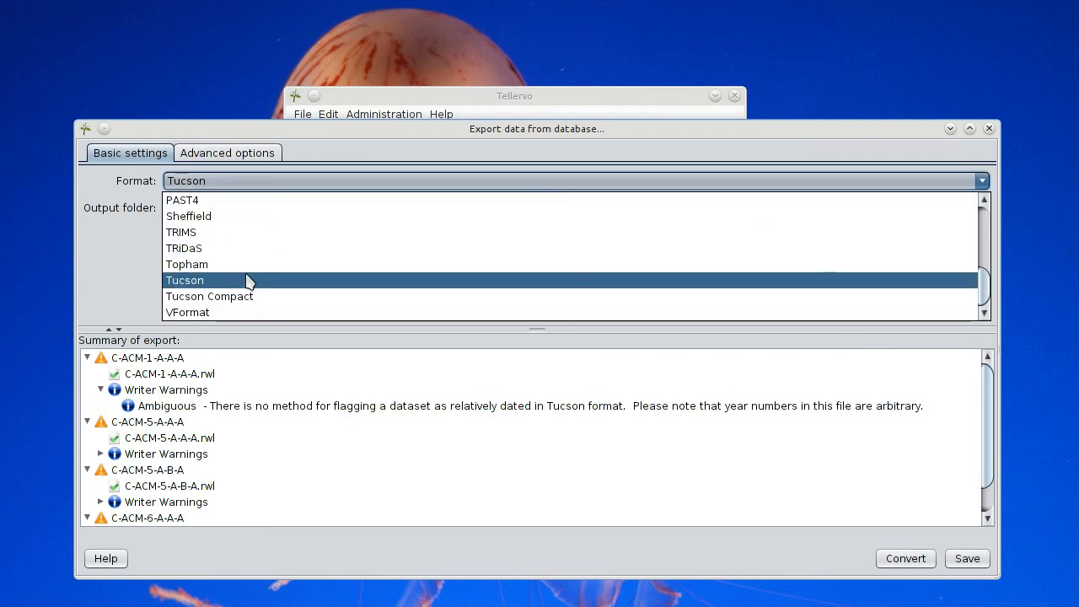
click(135, 258)
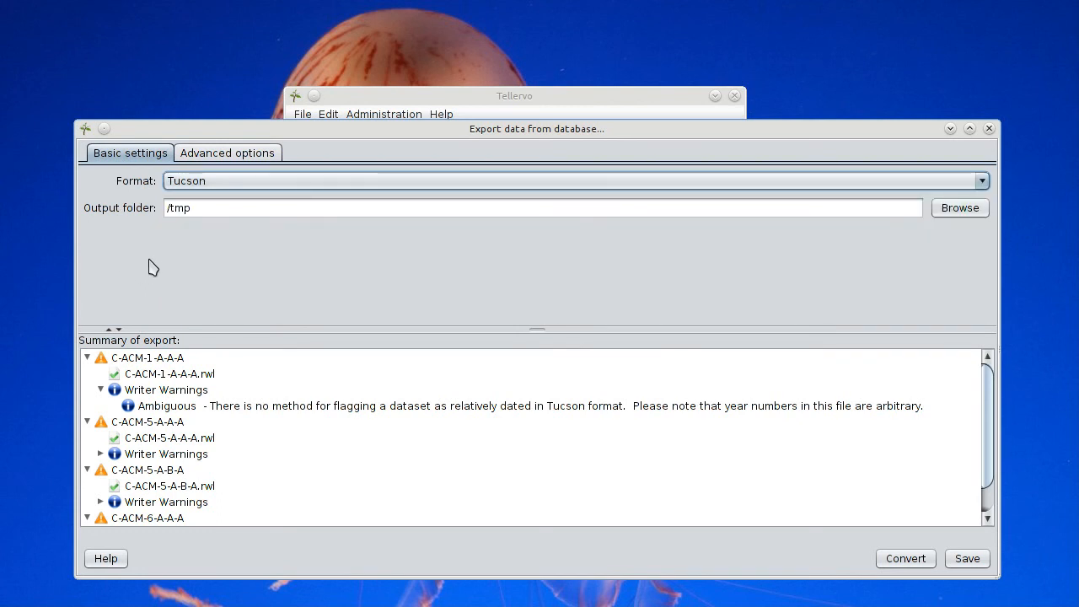